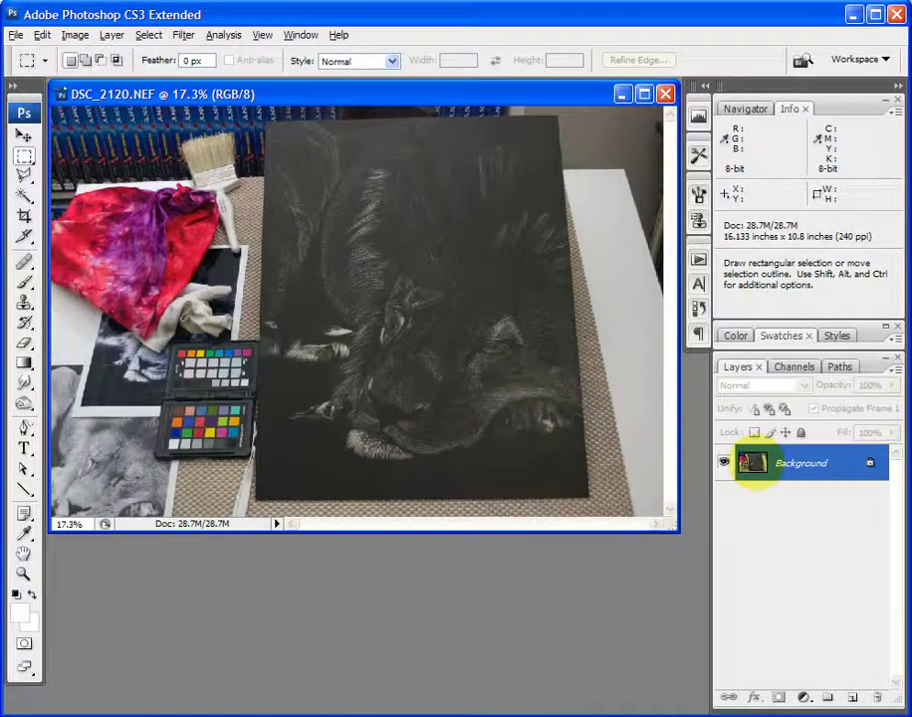
# Convert the locked Background into a regular layer named Layer 0
pyautogui.doubleClick(751, 461)
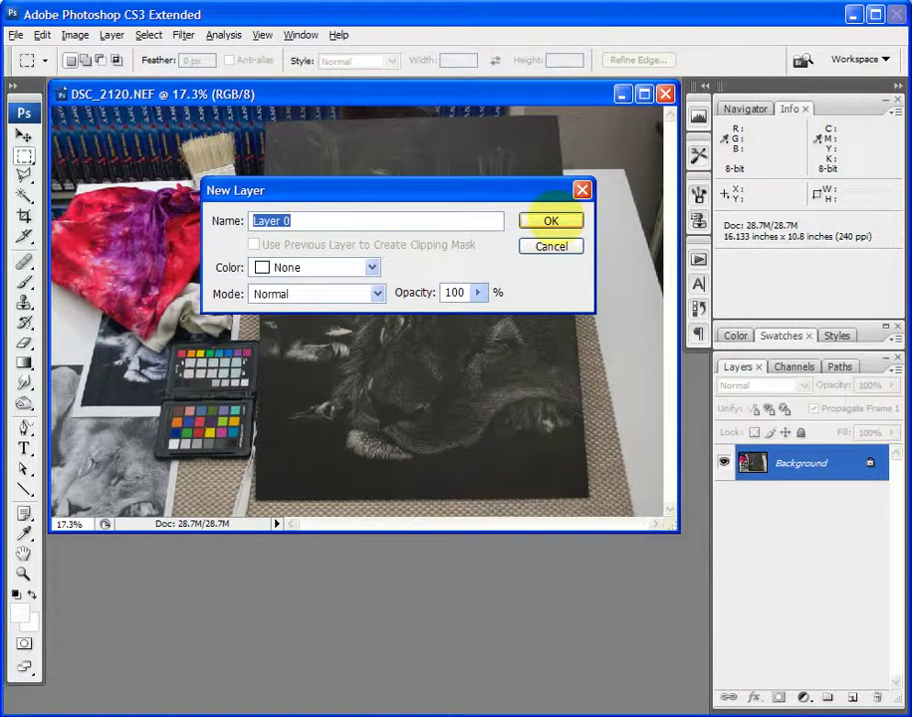
pyautogui.click(550, 218)
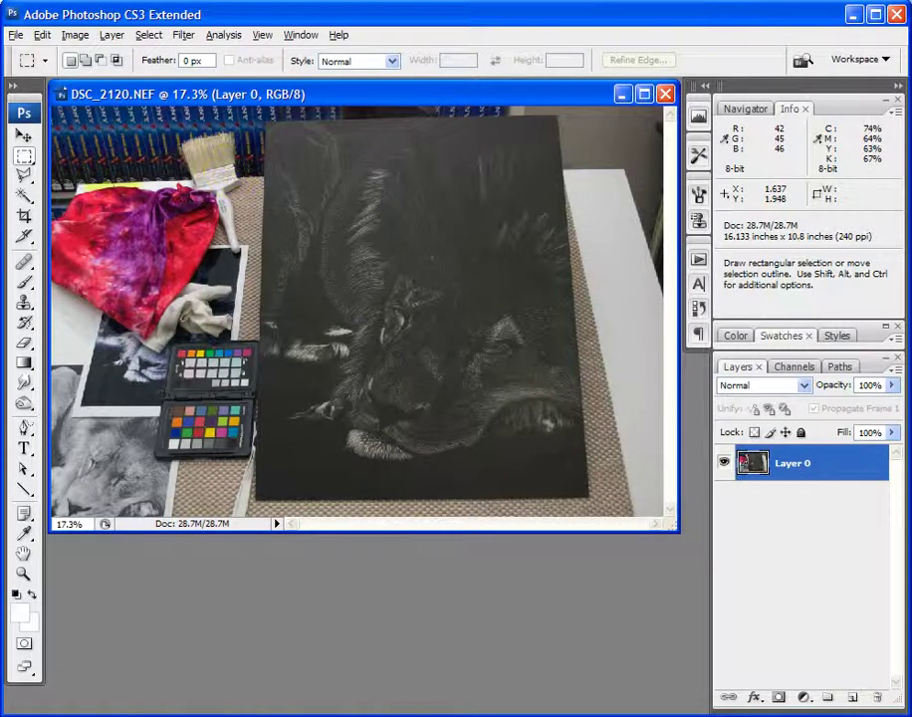
# Select the black drawing board by tracing its four corners with the Polygonal Lasso tool
pyautogui.click(24, 176)
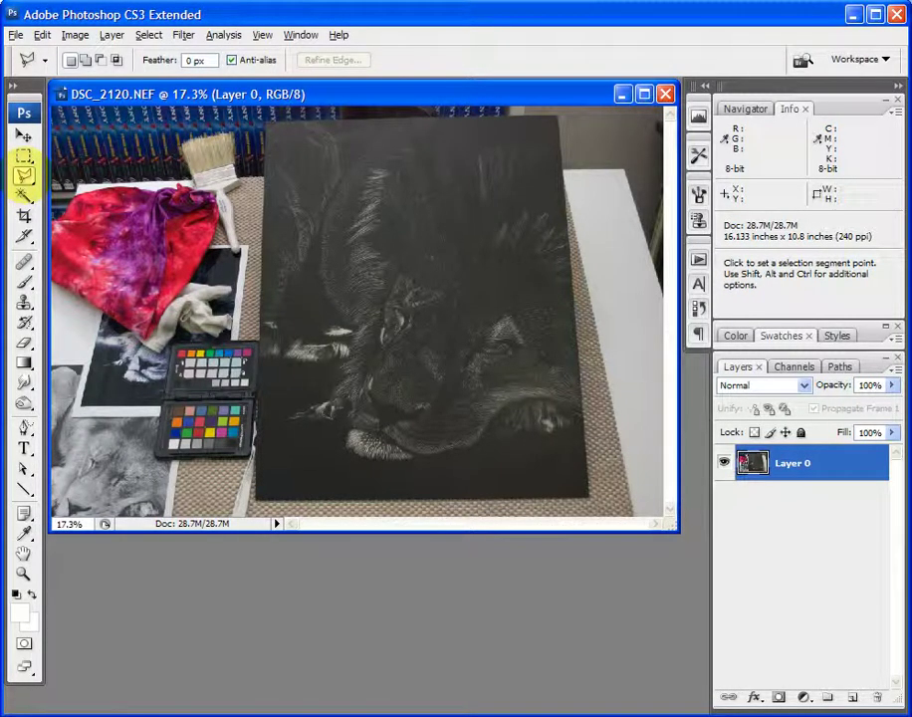
pyautogui.click(24, 175)
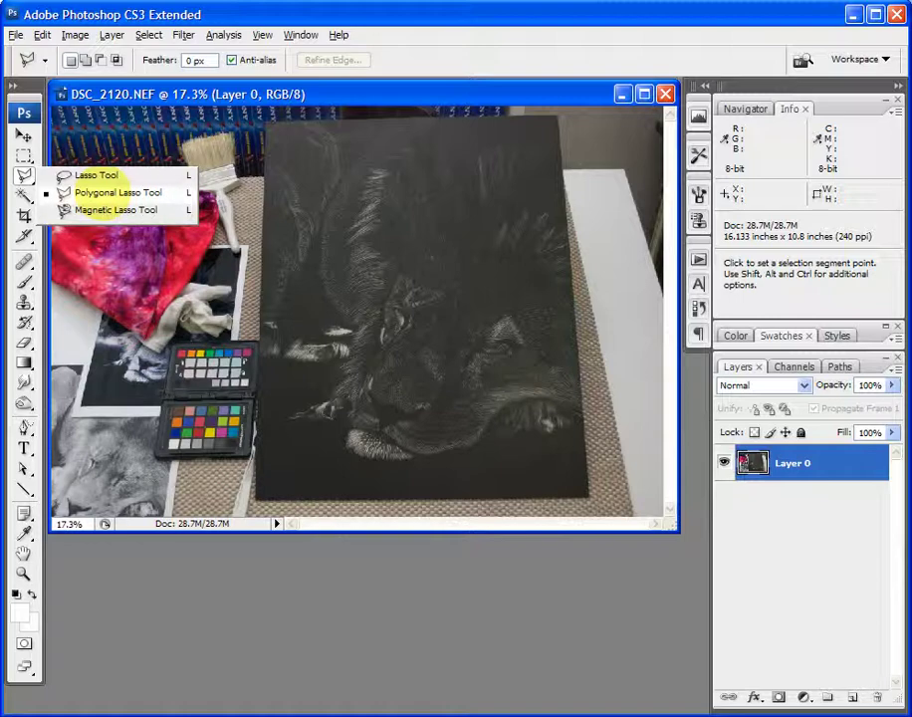
pyautogui.click(50, 193)
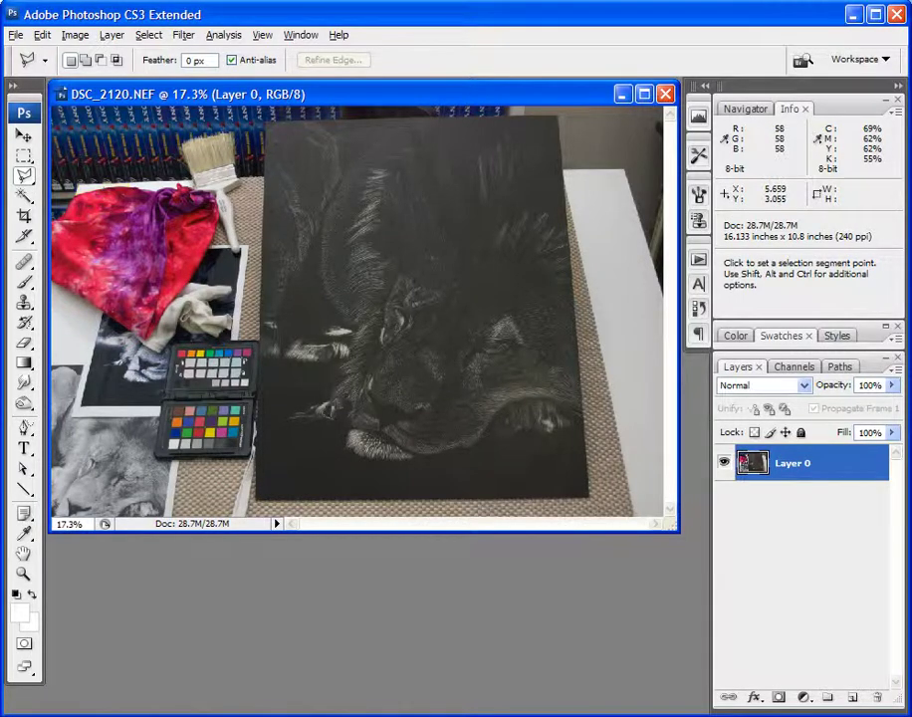
pyautogui.hotkey('ctrl', '+')
pyautogui.hotkey('ctrl', '+')
pyautogui.moveTo(322, 185); pyautogui.dragTo(372, 374)
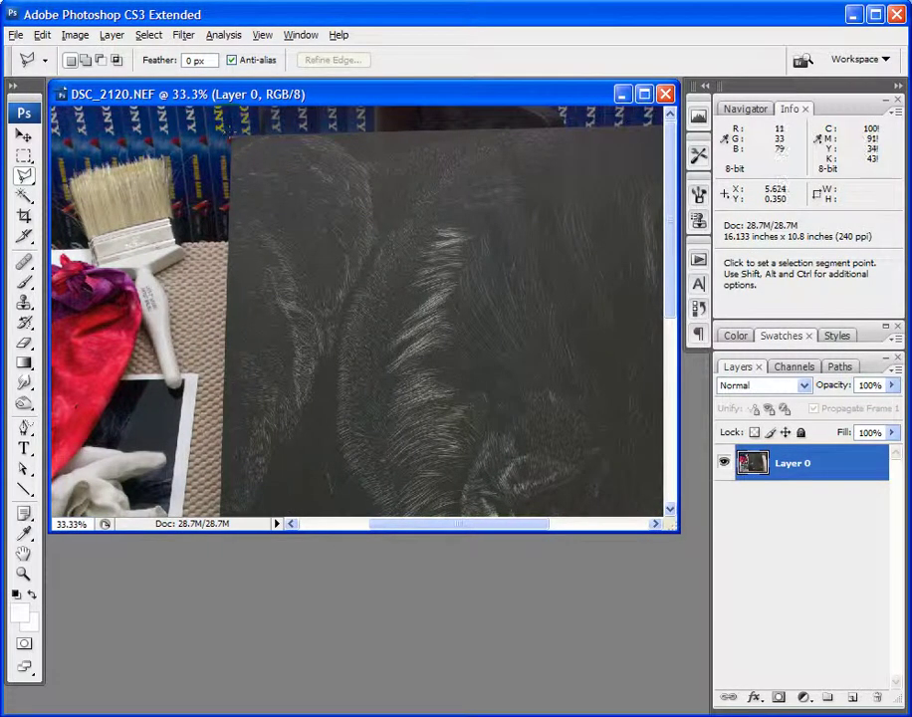
pyautogui.click(233, 138)
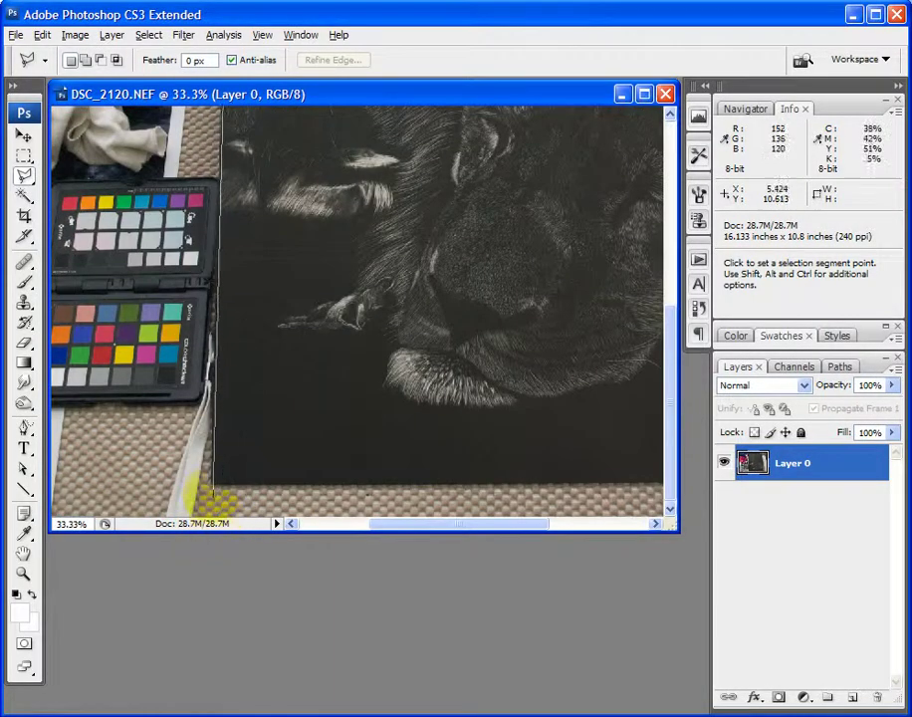
pyautogui.click(211, 485)
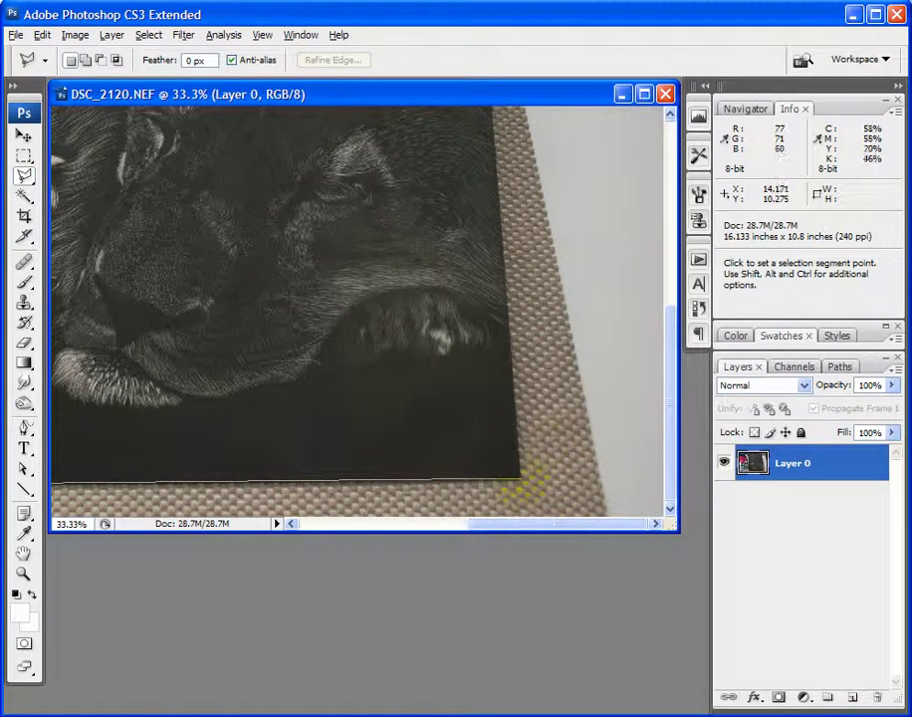
pyautogui.click(518, 481)
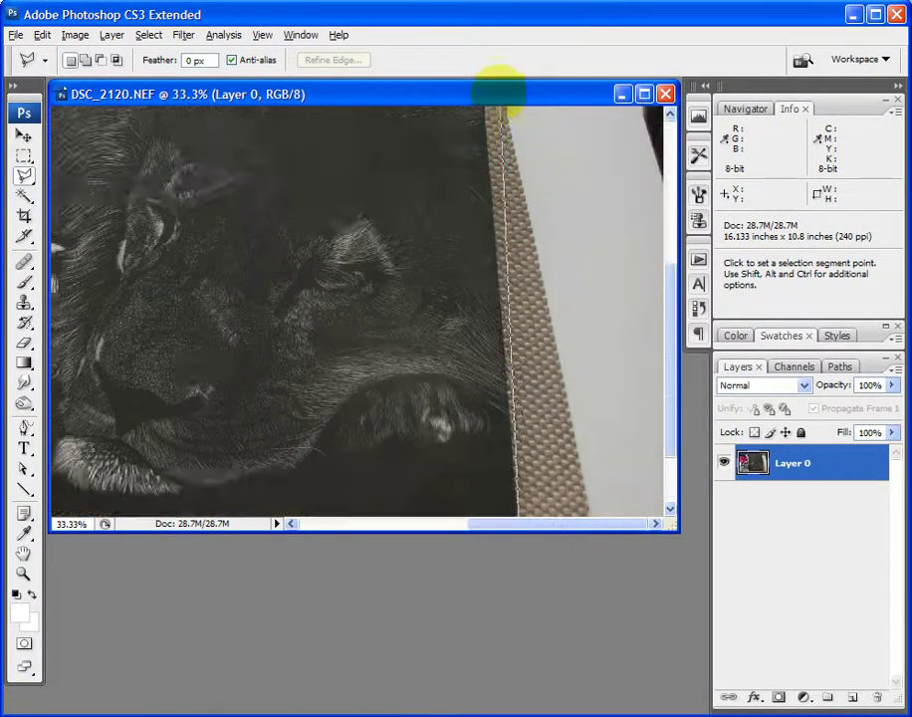
pyautogui.click(460, 125)
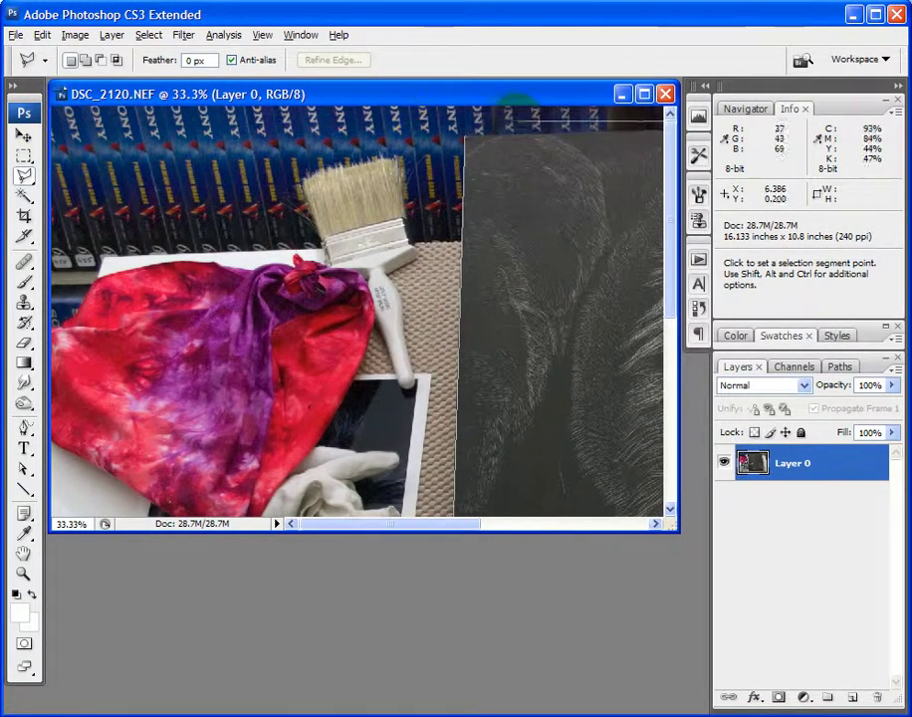
pyautogui.click(460, 127)
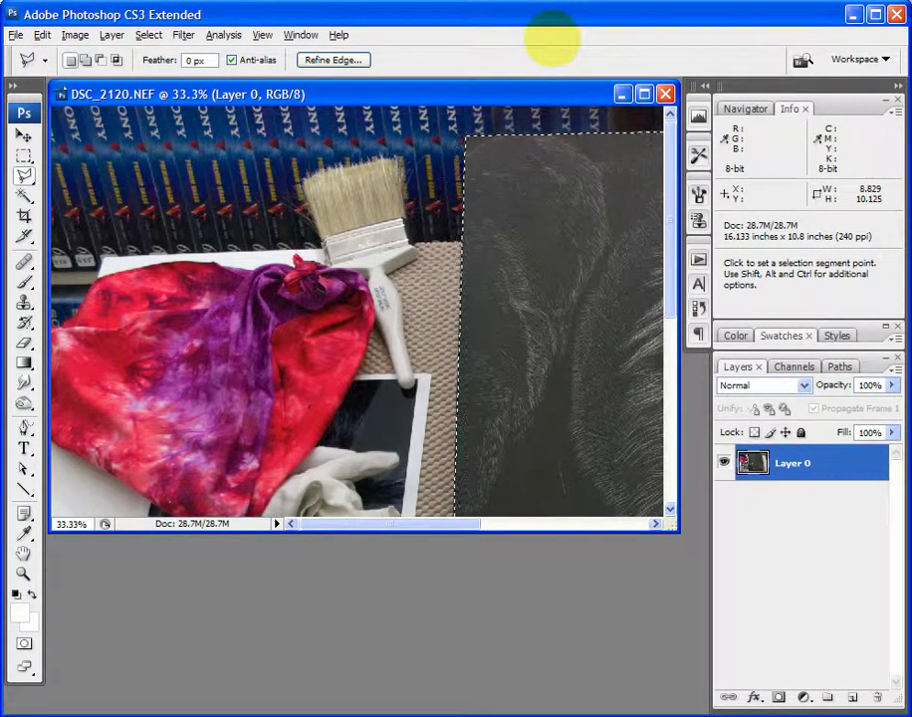
pyautogui.hotkey('ctrl', '0')
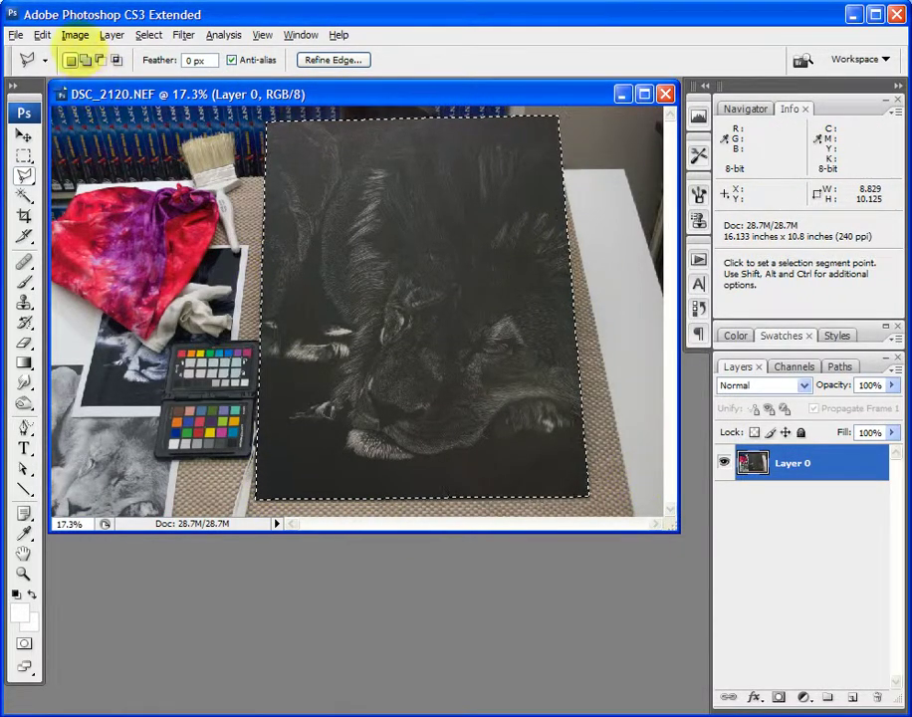
# Crop the image to the board selection, enlarge the document window around it and deselect
pyautogui.click(74, 35)
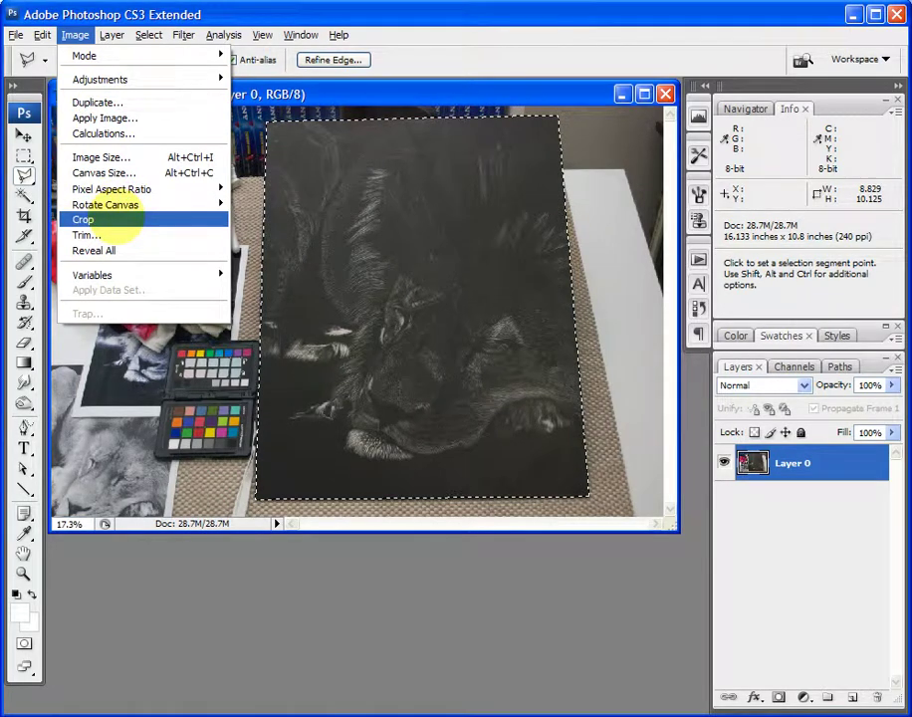
pyautogui.click(110, 219)
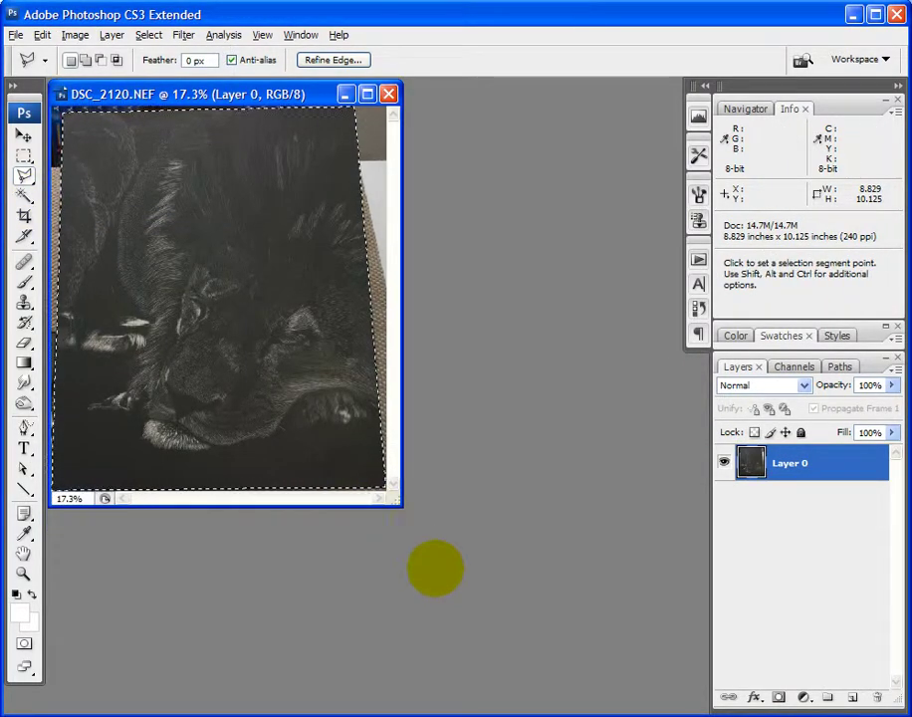
pyautogui.moveTo(396, 499); pyautogui.dragTo(572, 594)
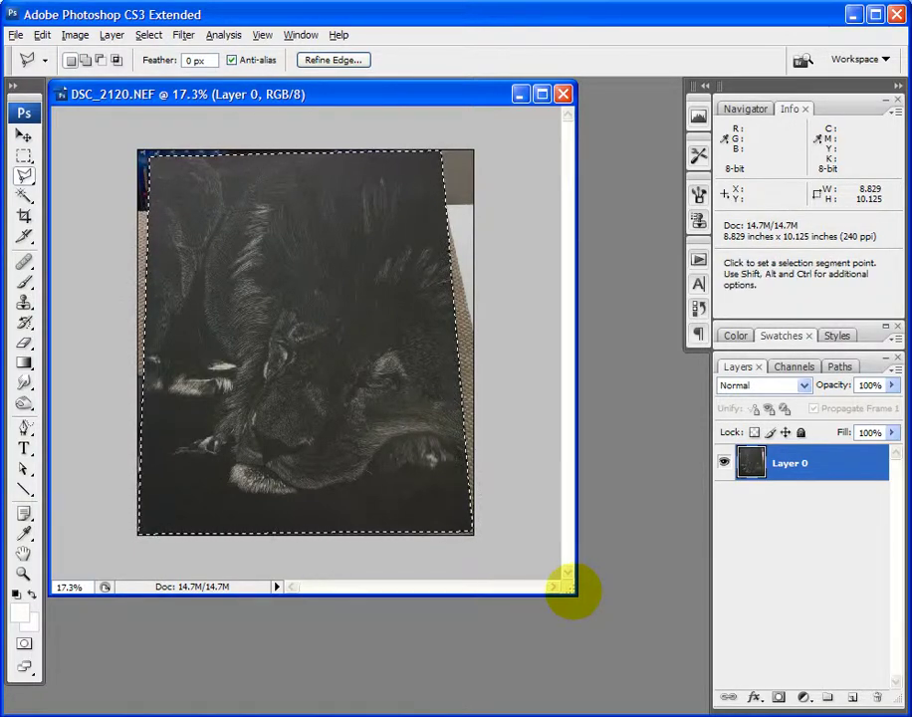
pyautogui.hotkey('ctrl', 'd')
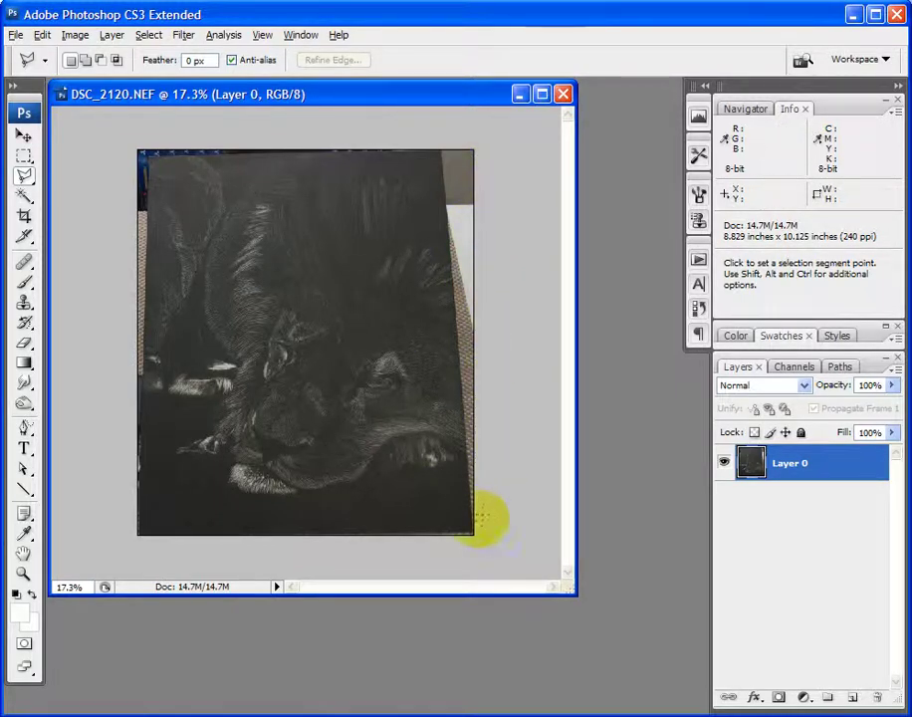
# Set the image resolution to 120 pixels/inch with resampling turned off, after trying a document width of 16 inches and a height of 20 inches
pyautogui.click(73, 36)
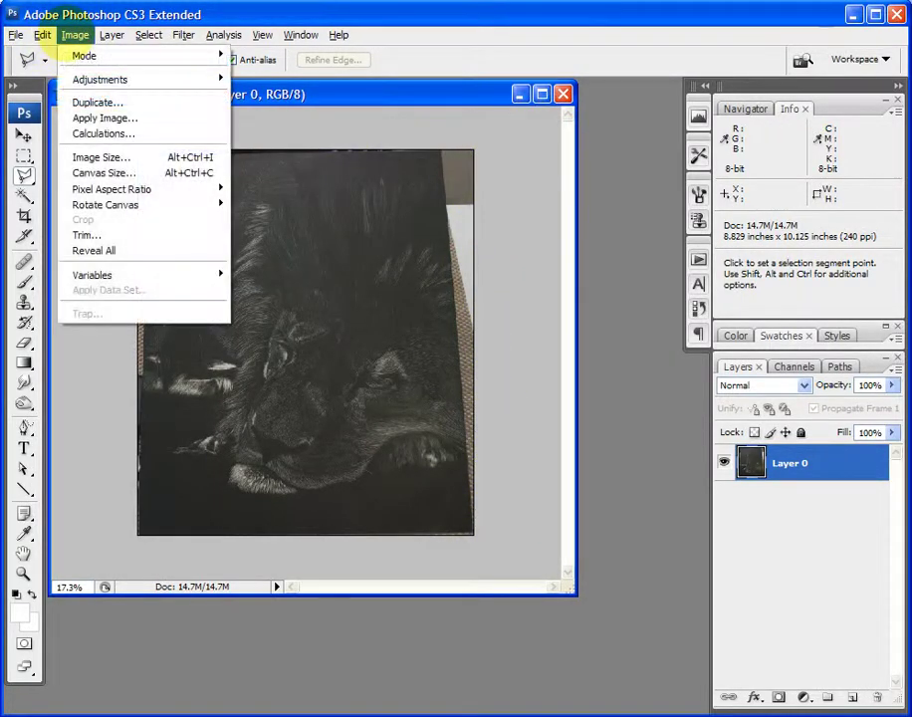
pyautogui.click(100, 157)
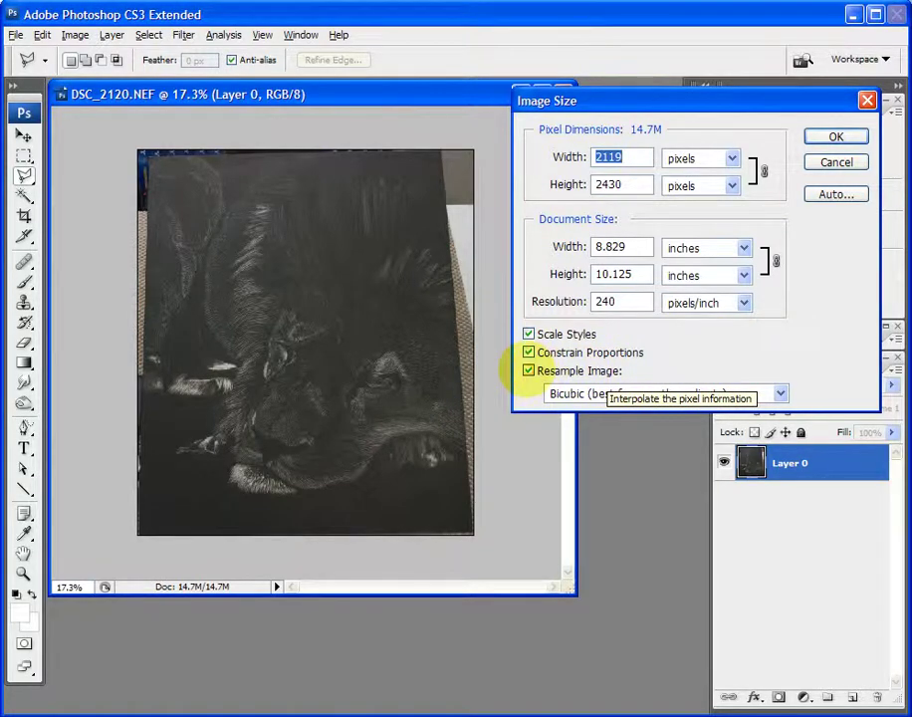
pyautogui.click(528, 370)
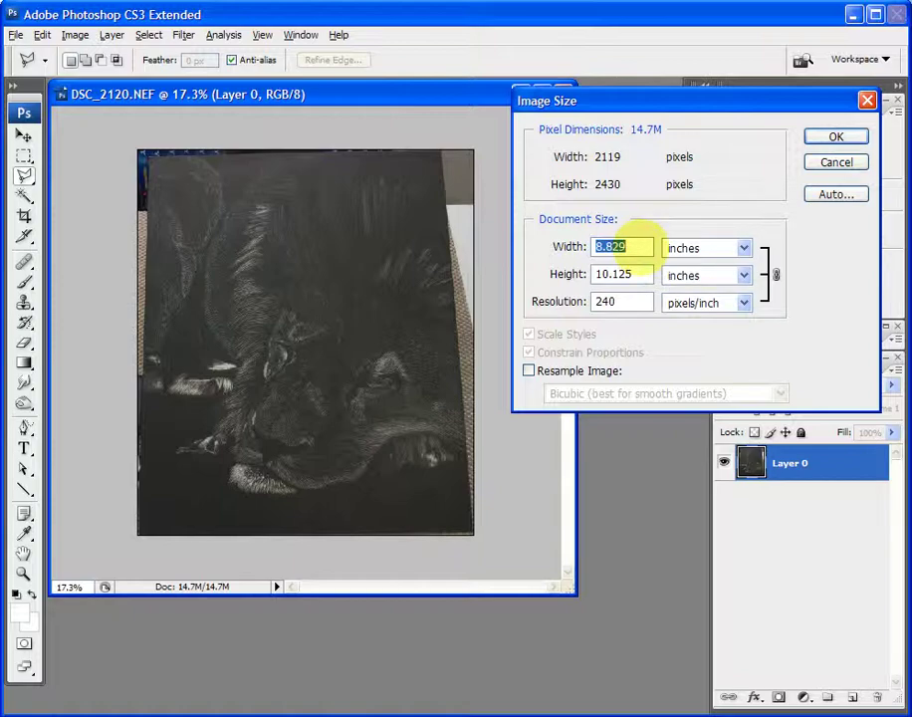
pyautogui.write('16')
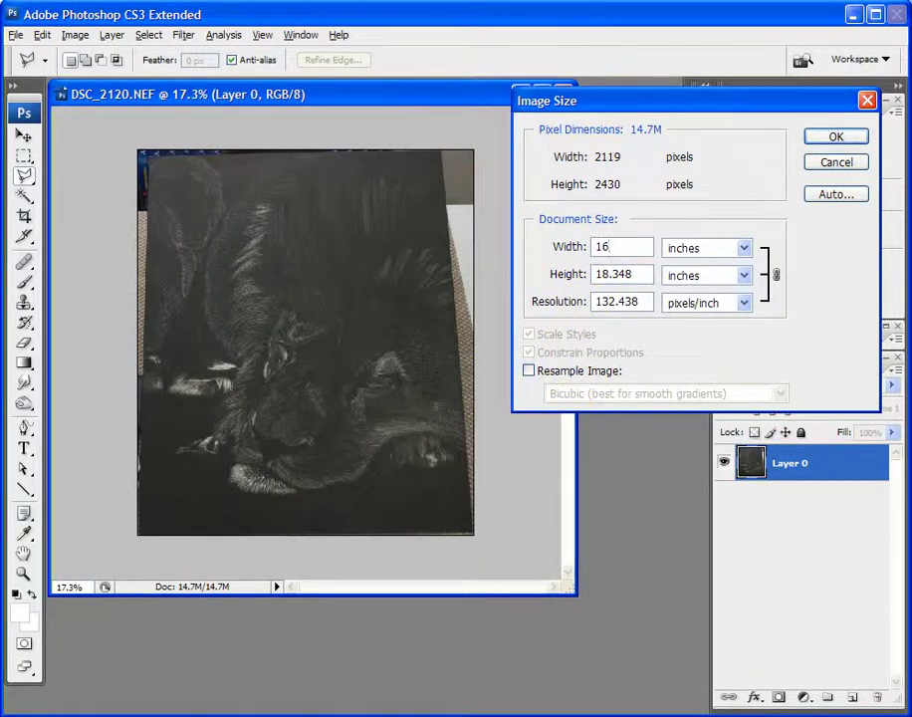
pyautogui.press('Tab')
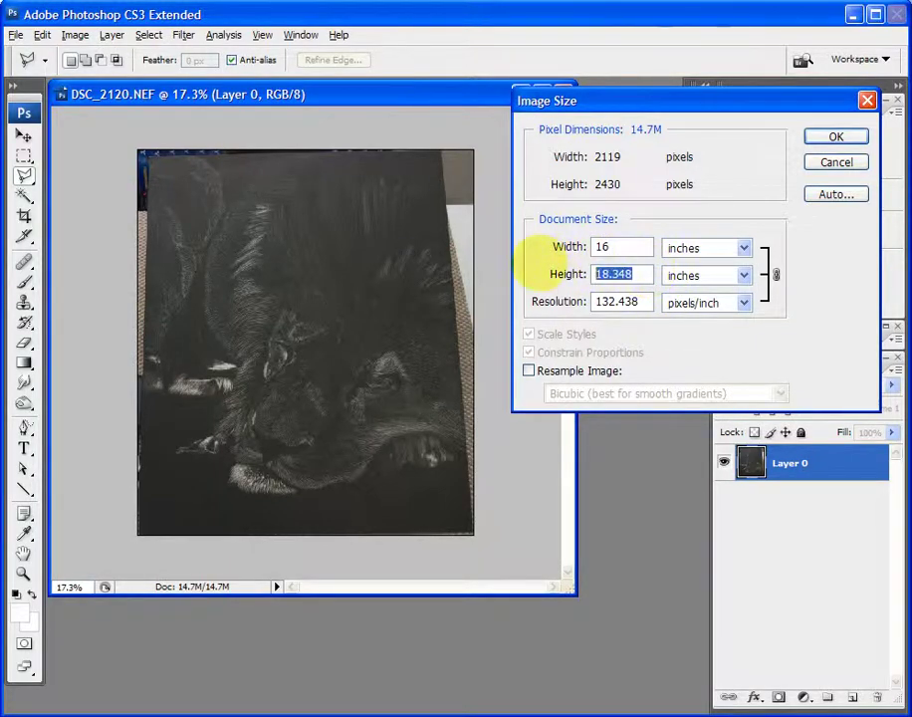
pyautogui.write('20')
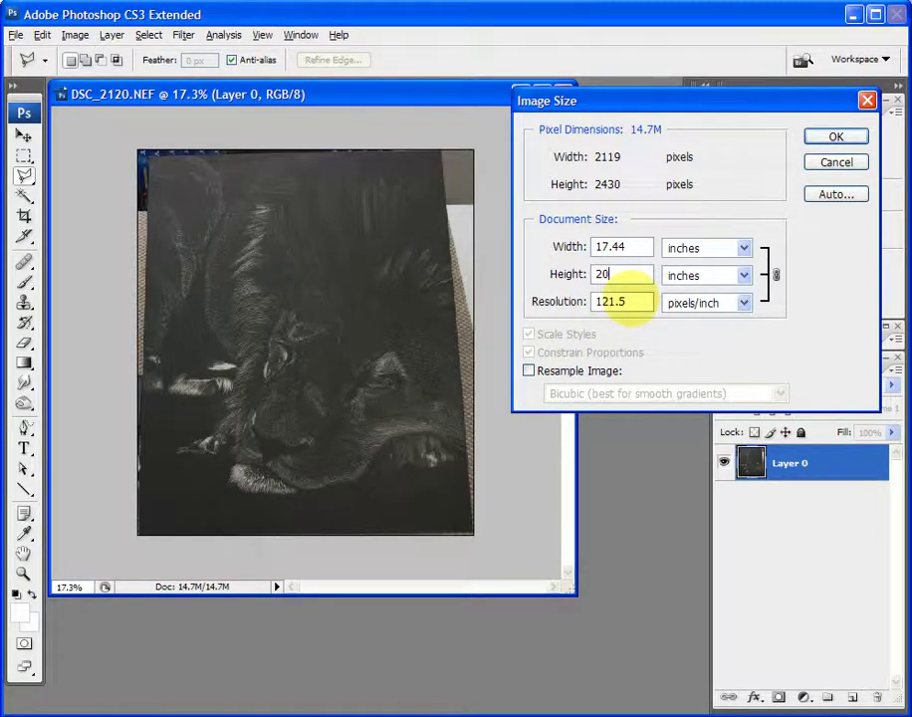
pyautogui.press('Tab')
pyautogui.write('120')
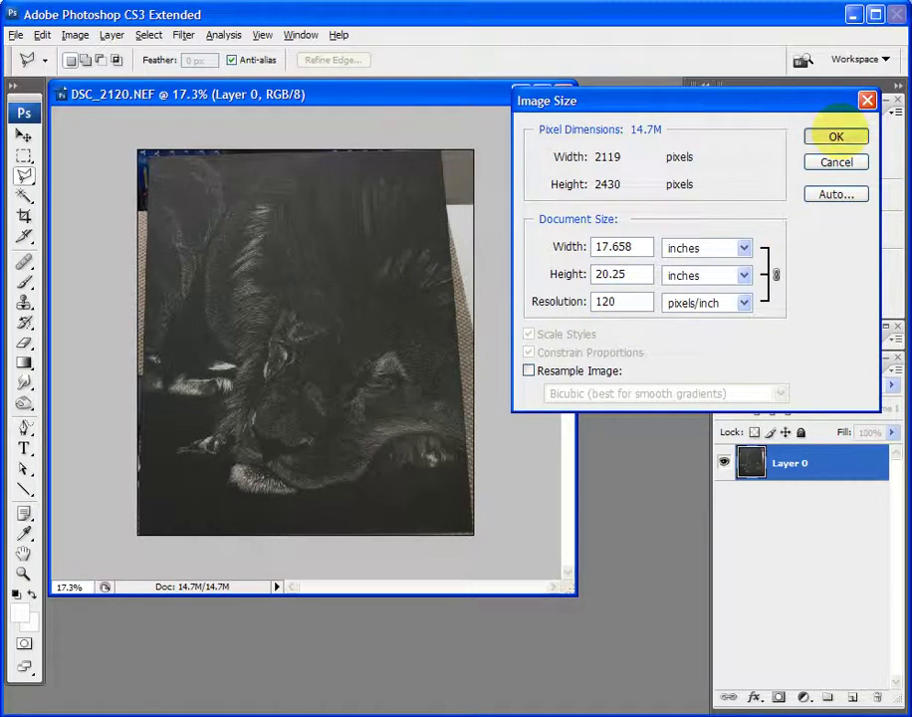
pyautogui.click(834, 135)
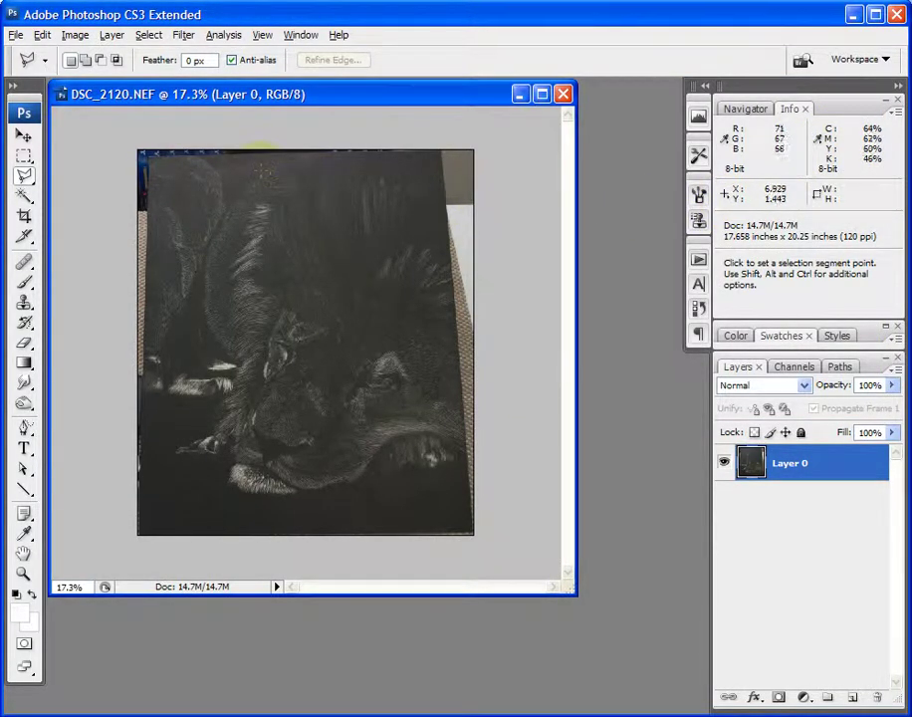
# Show the rulers and add a vertical guide at 16 in
pyautogui.press('ctrl')
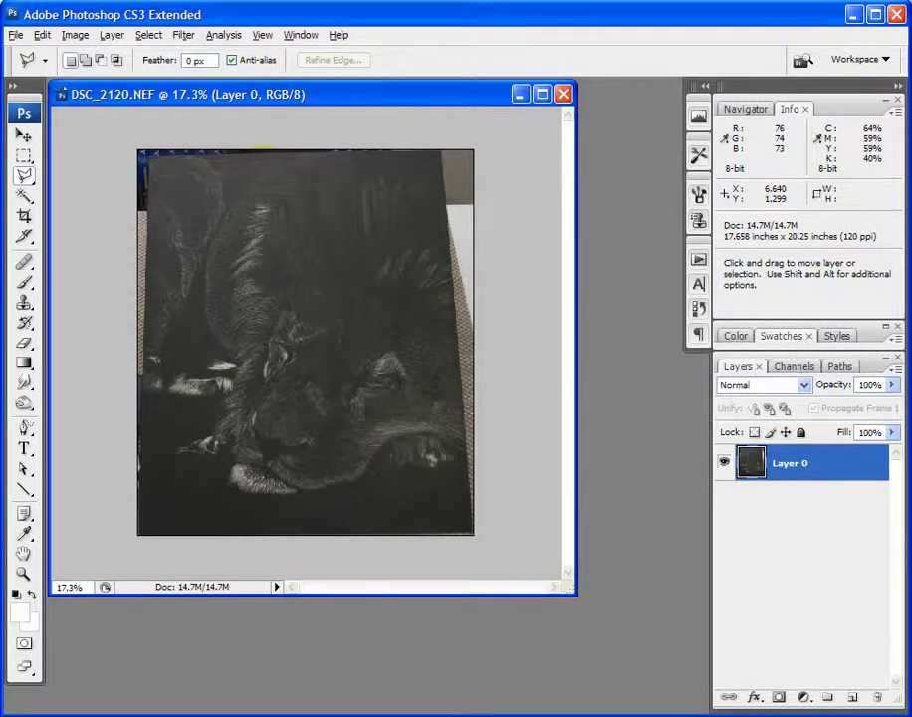
pyautogui.hotkey('ctrl', 'r')
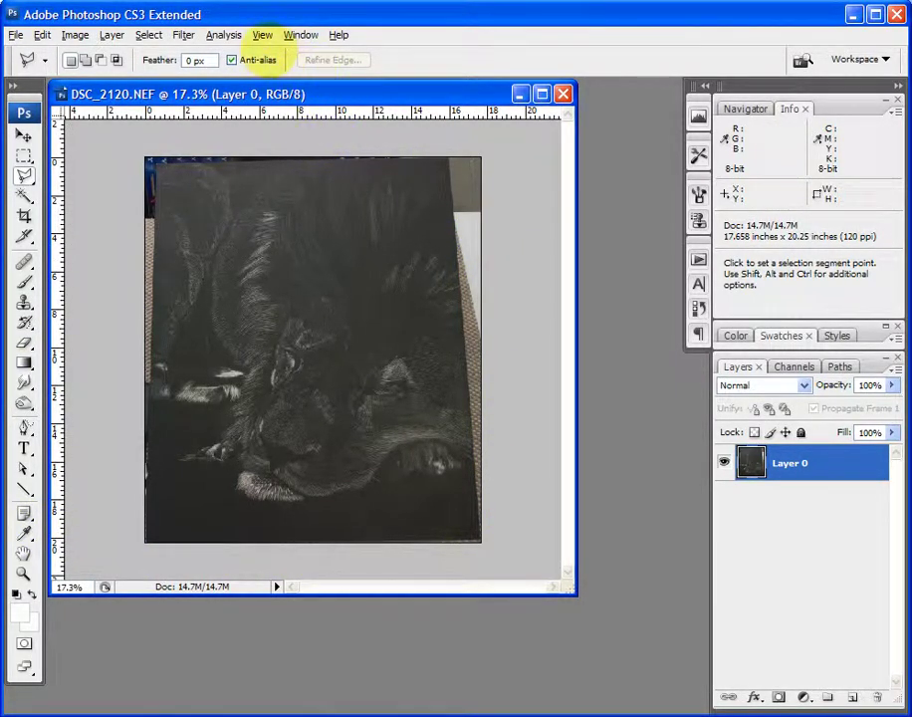
pyautogui.click(261, 24)
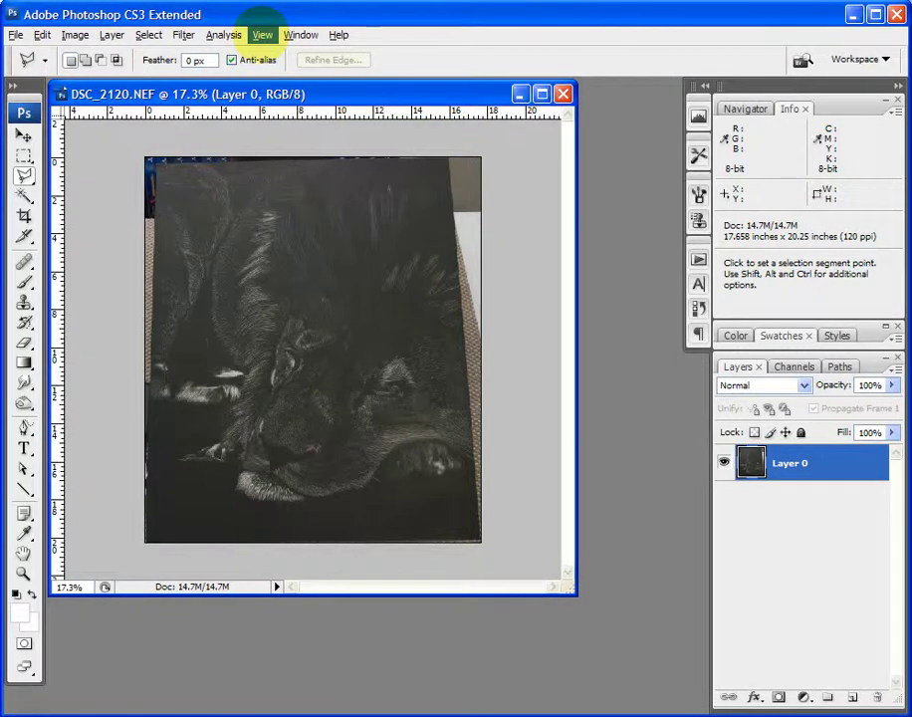
pyautogui.click(260, 28)
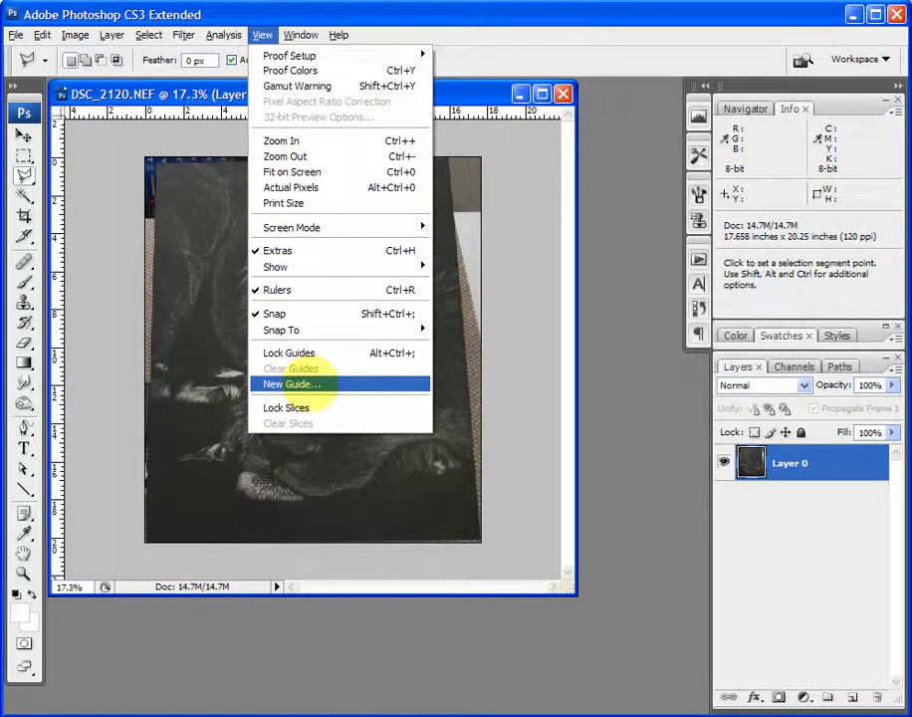
pyautogui.click(294, 383)
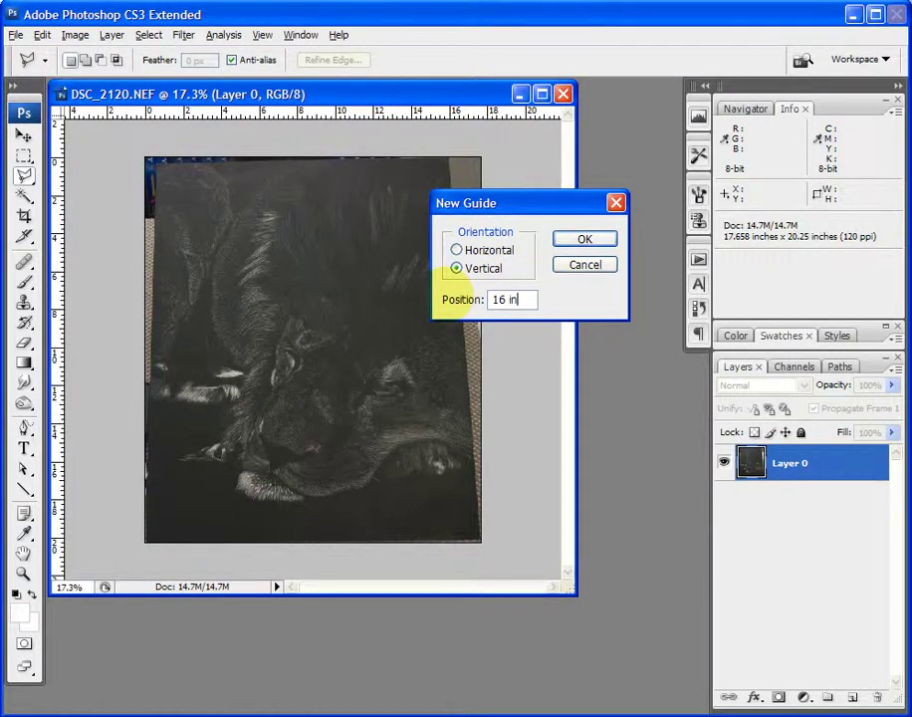
pyautogui.press('Return')
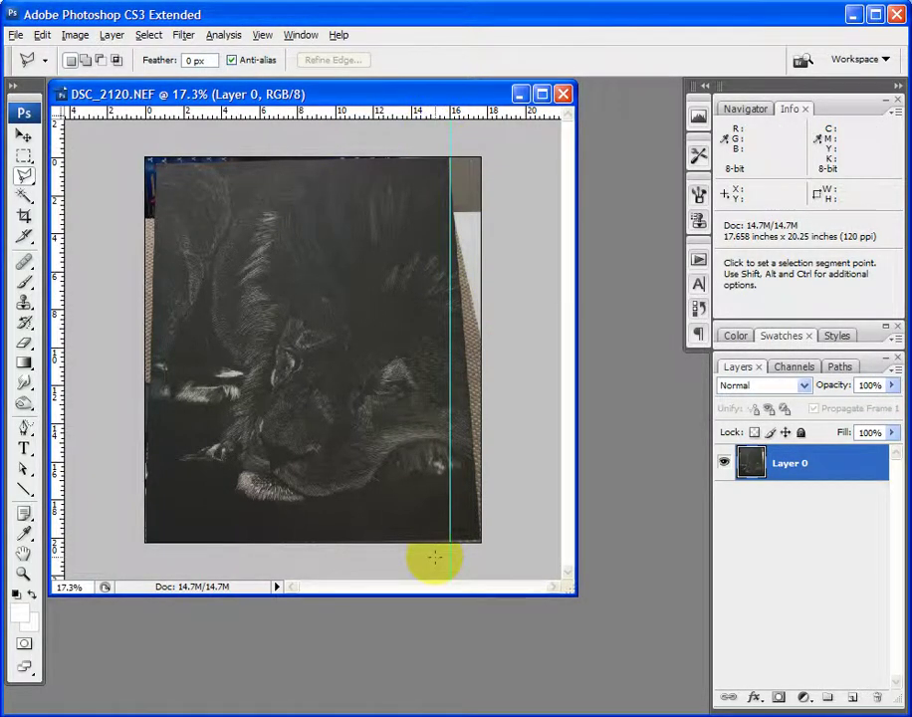
# Add a horizontal guide at 20 in
pyautogui.click(262, 35)
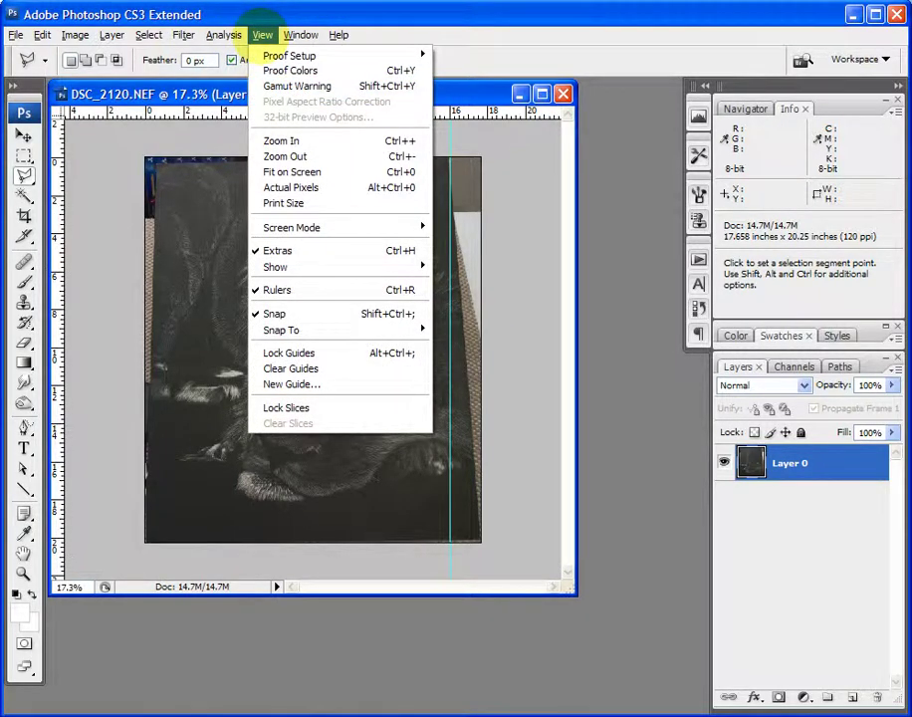
pyautogui.click(284, 384)
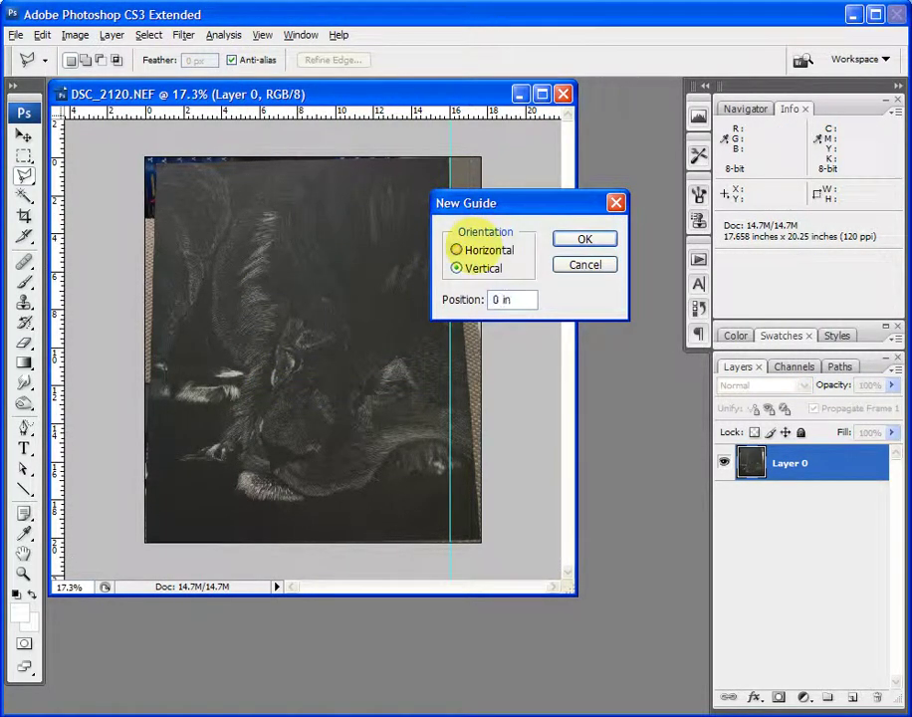
pyautogui.click(462, 250)
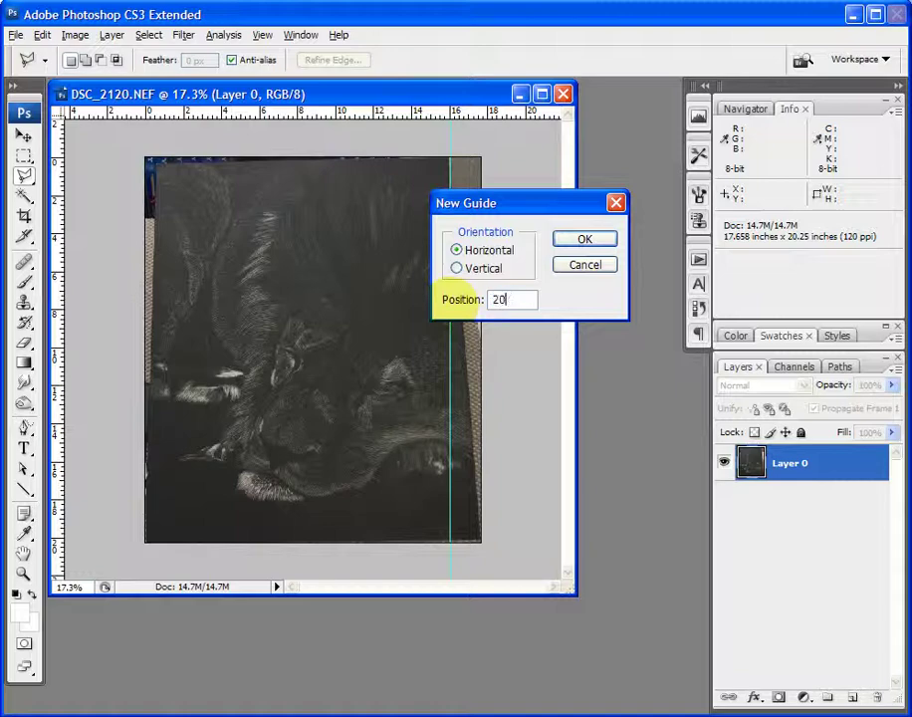
pyautogui.write('20 in')
pyautogui.press('Return')
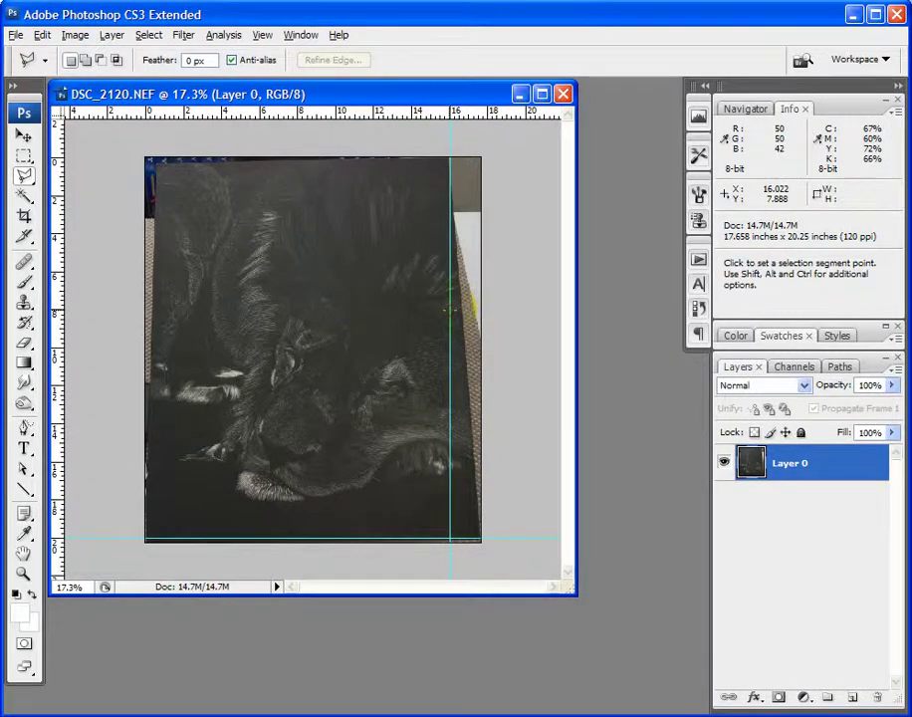
pyautogui.click(146, 157)
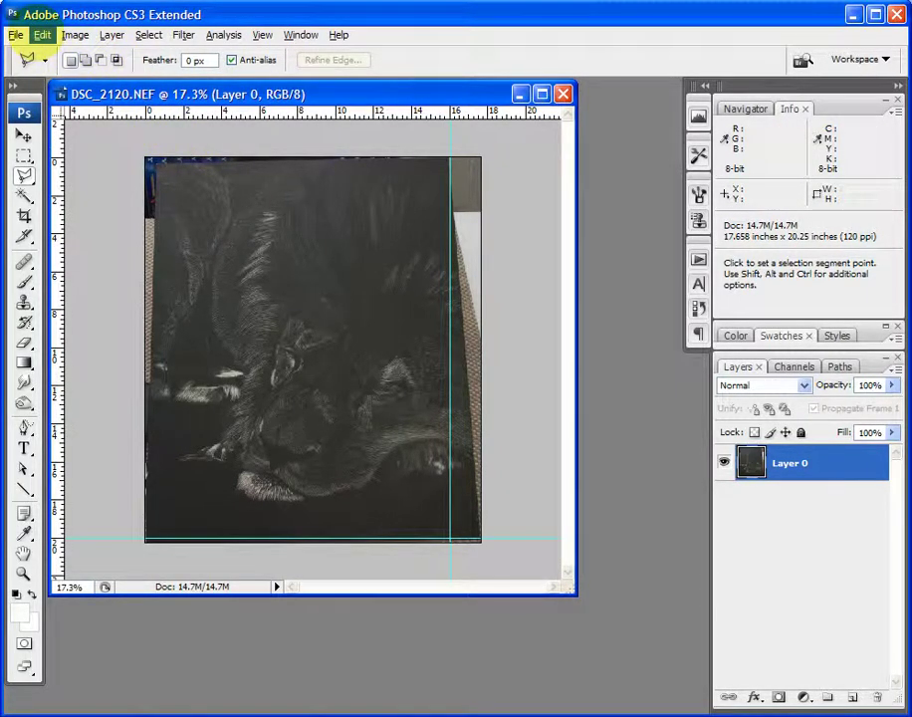
pyautogui.click(42, 36)
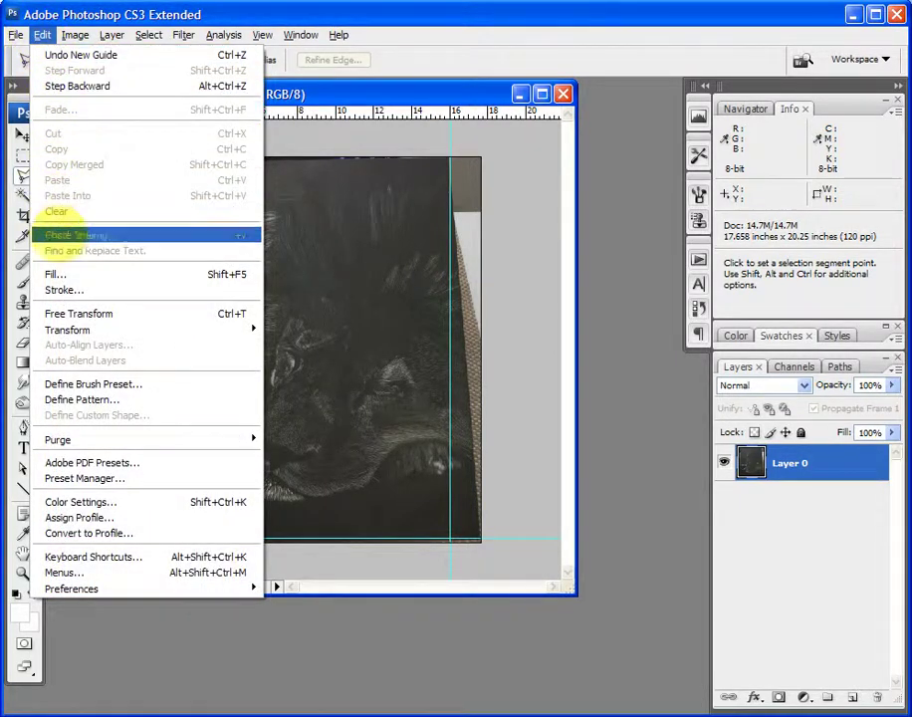
pyautogui.moveTo(128, 325)
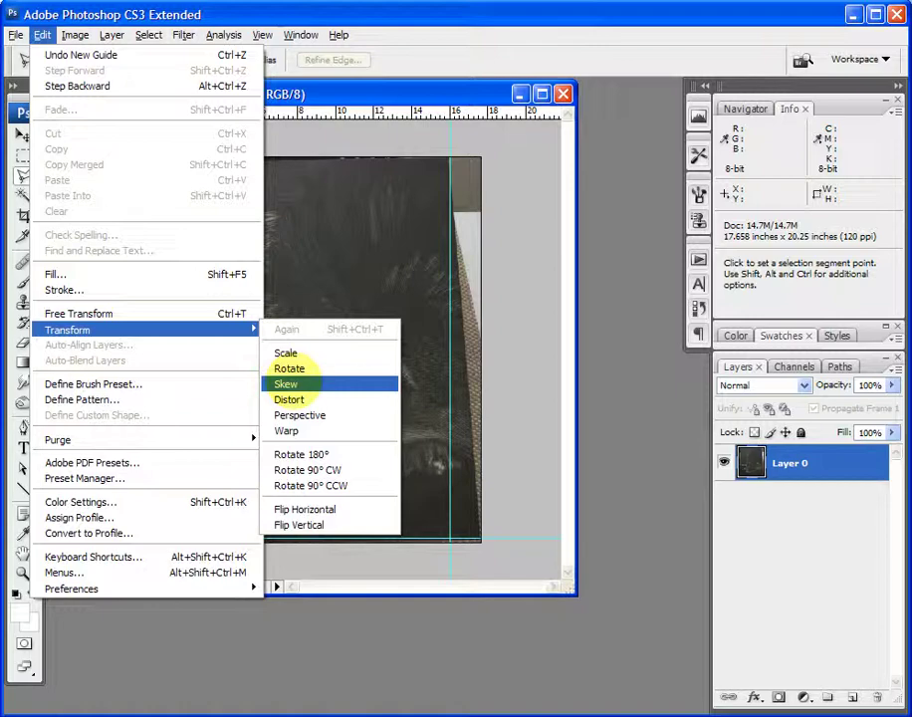
pyautogui.click(289, 400)
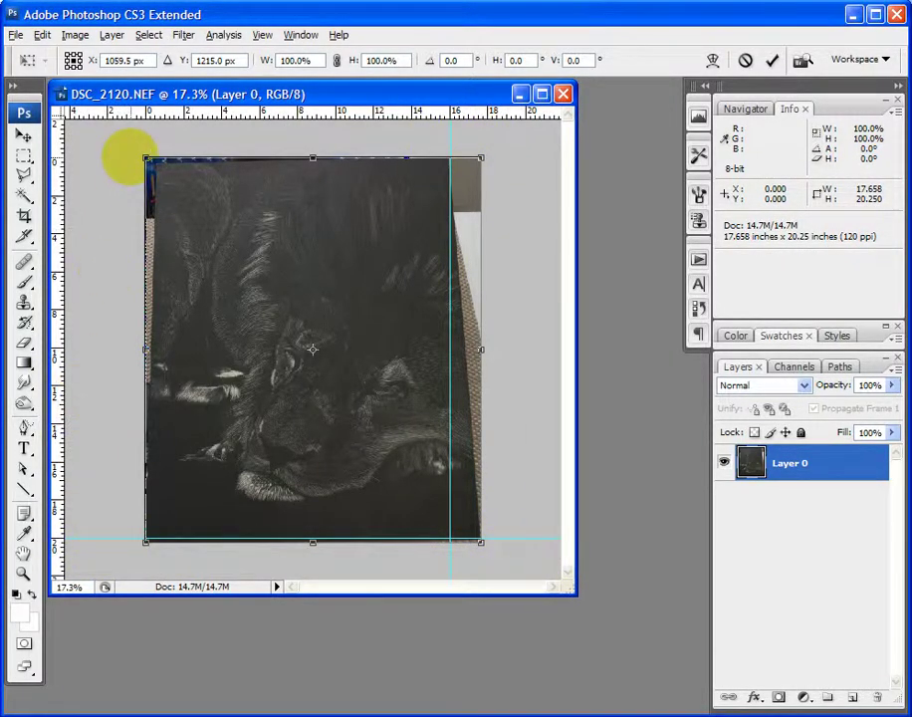
pyautogui.moveTo(146, 157); pyautogui.dragTo(147, 204)
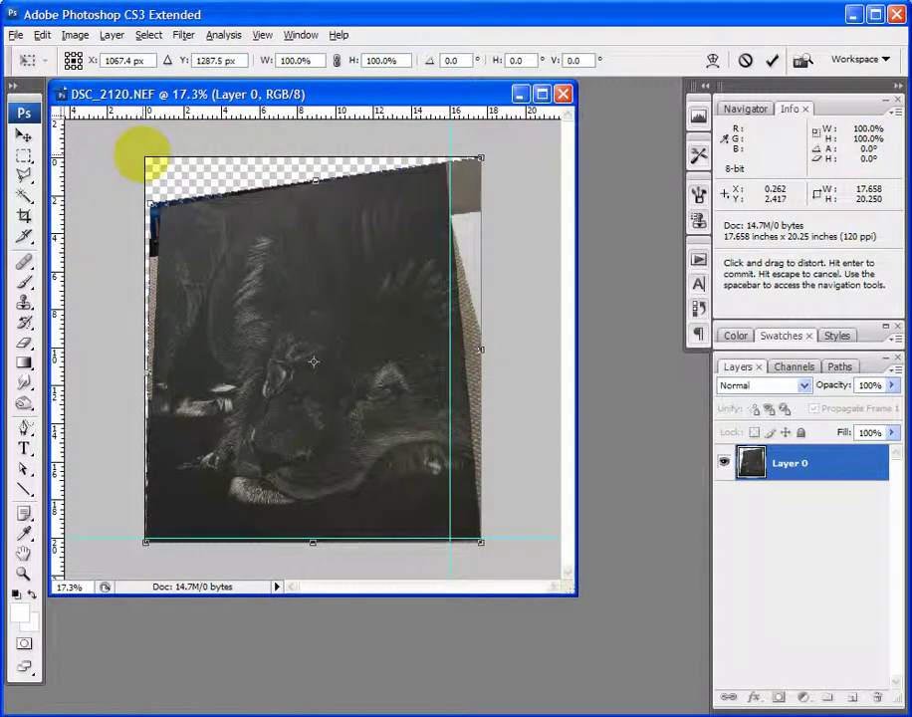
pyautogui.press('Return')
pyautogui.press('l')
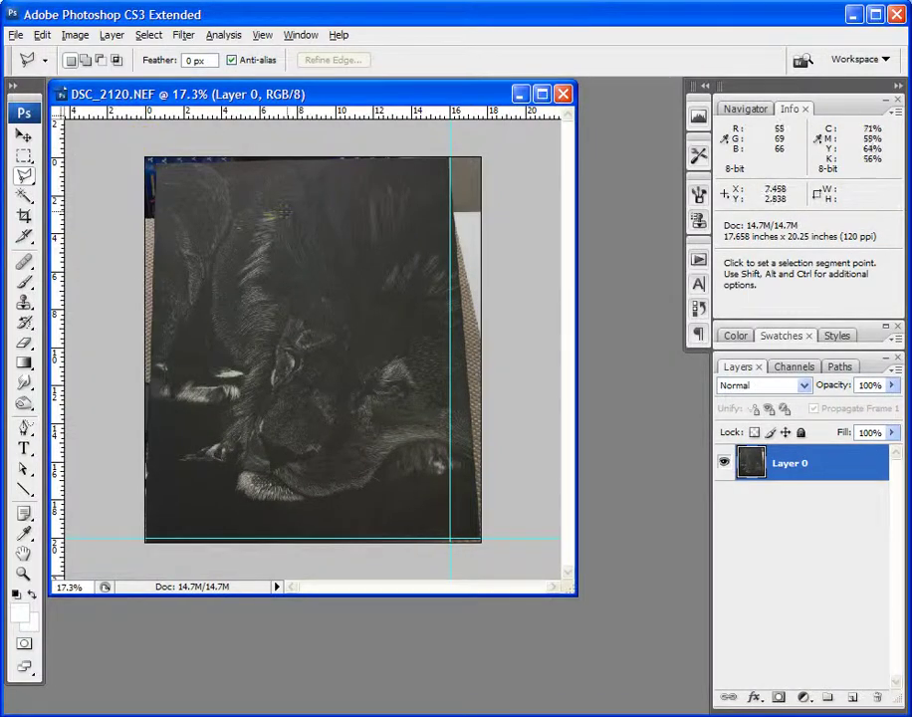
# Skew the layer by pulling its upper corners outward, aligning the artwork's upper corners with the canvas origin and the 16 in guide
pyautogui.click(42, 34)
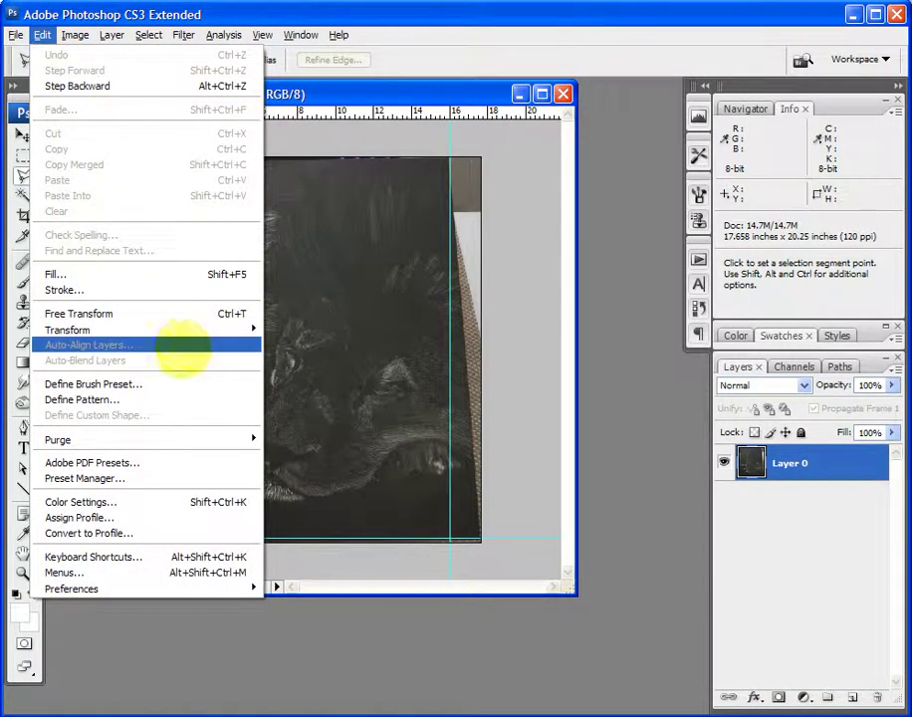
pyautogui.moveTo(179, 329)
pyautogui.click(284, 383)
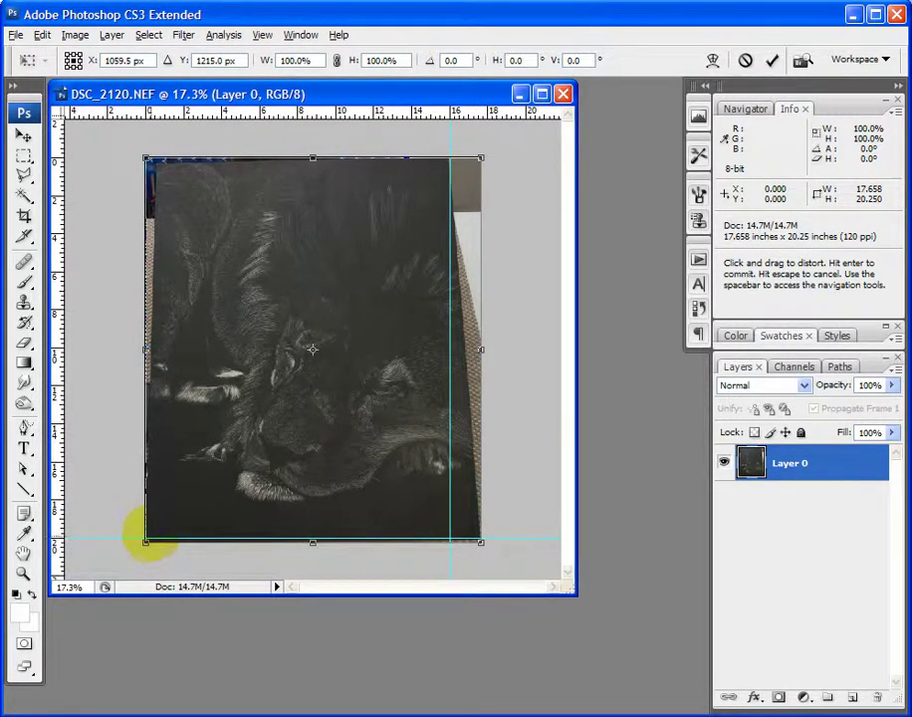
pyautogui.moveTo(146, 157); pyautogui.dragTo(132, 157)
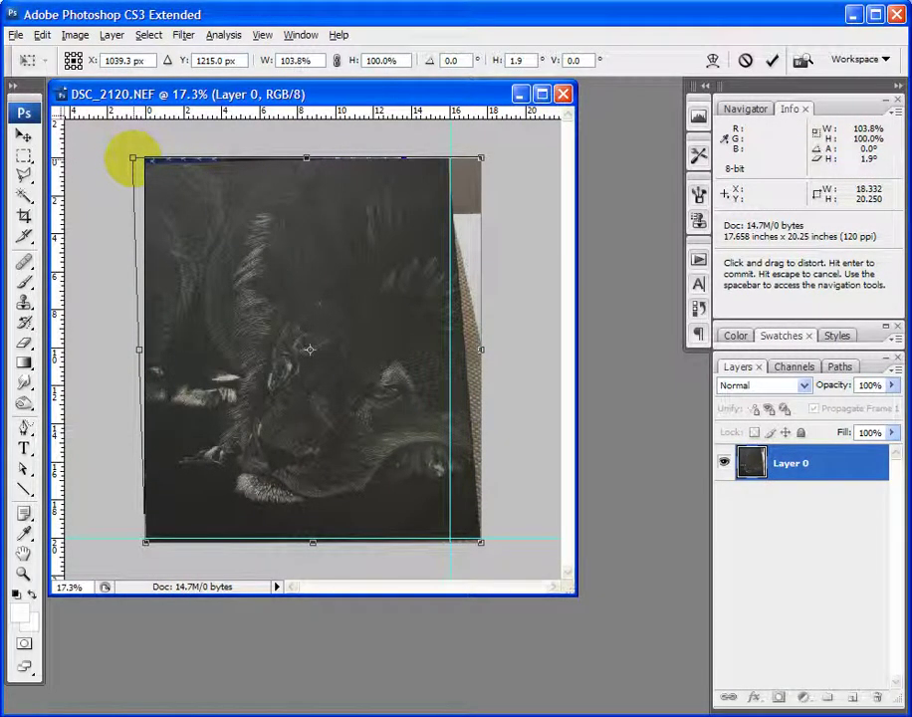
pyautogui.moveTo(132, 157); pyautogui.dragTo(131, 152)
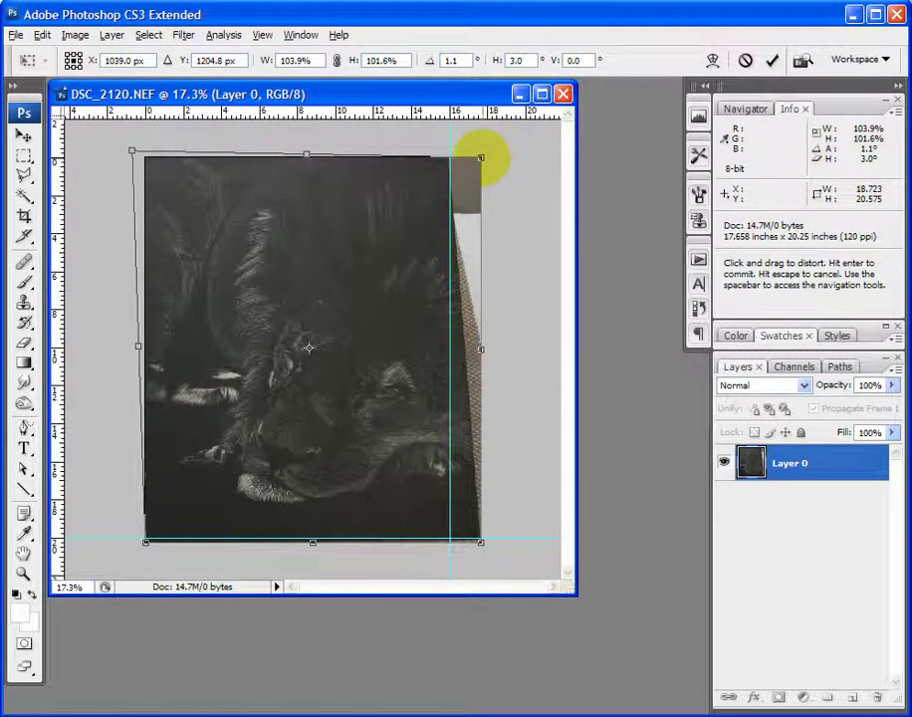
pyautogui.moveTo(480, 157); pyautogui.dragTo(482, 157)
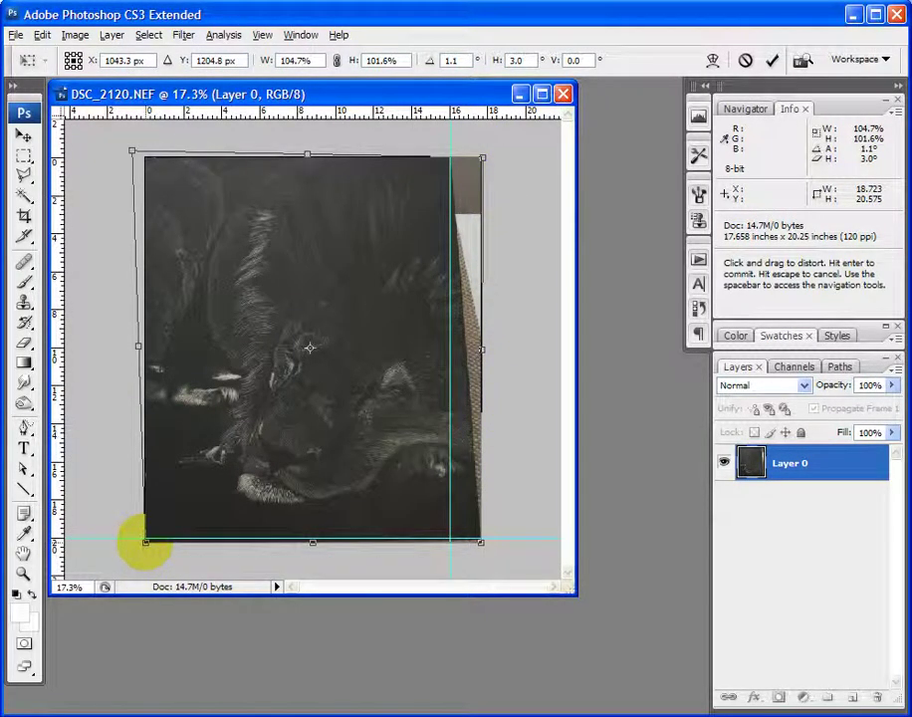
# Skew the layer's lower corners so the artwork's bottom edge meets the 20 in guide and its corner the 16 in guide, and apply the transform
pyautogui.moveTo(145, 543); pyautogui.dragTo(144, 538)
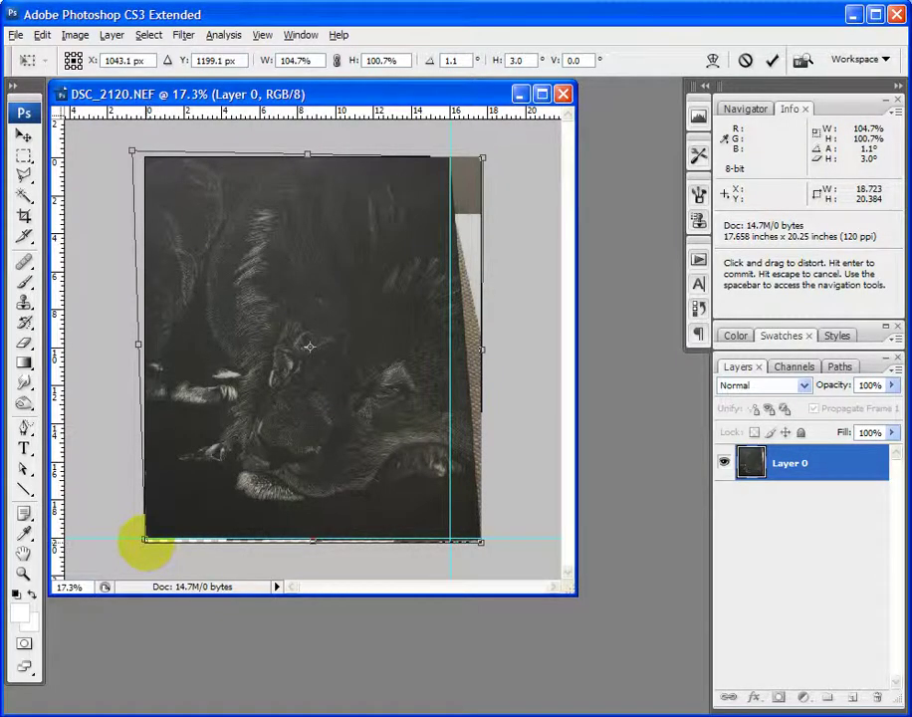
pyautogui.moveTo(145, 538); pyautogui.dragTo(144, 539)
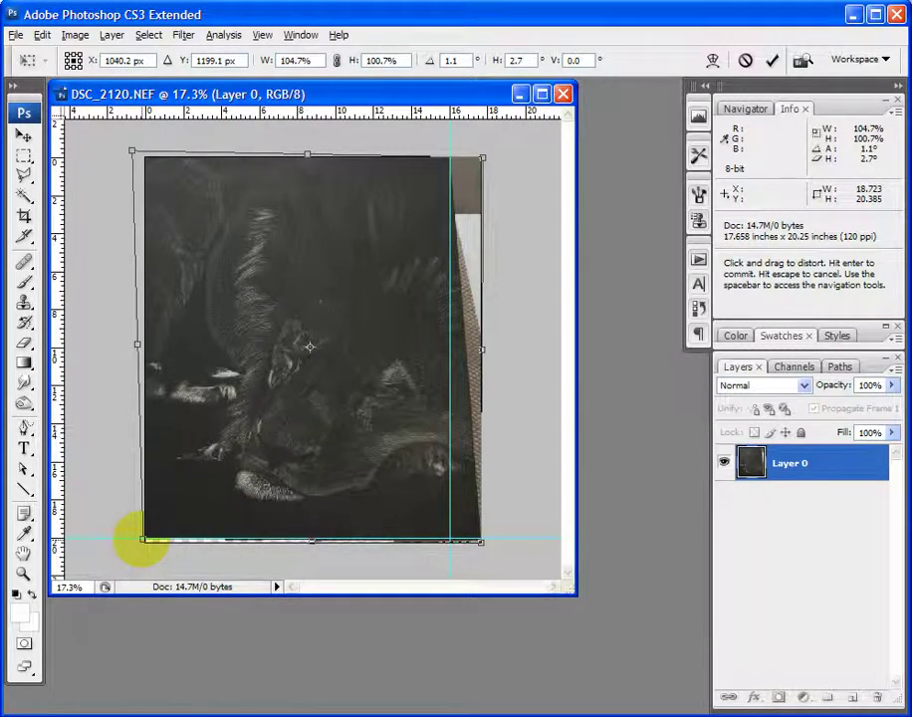
pyautogui.moveTo(481, 542); pyautogui.dragTo(452, 540)
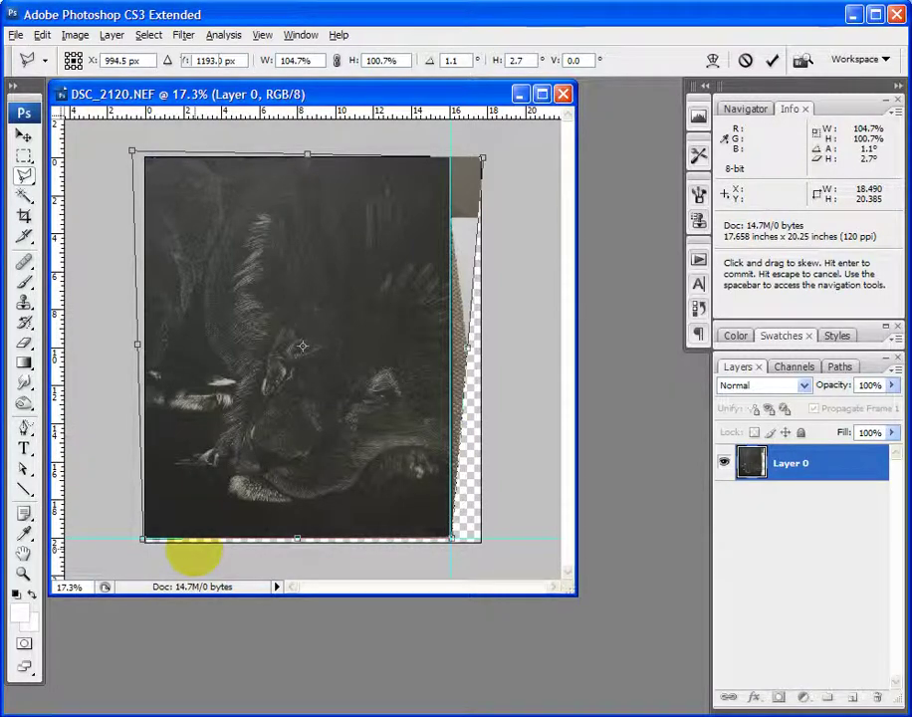
pyautogui.press('Return')
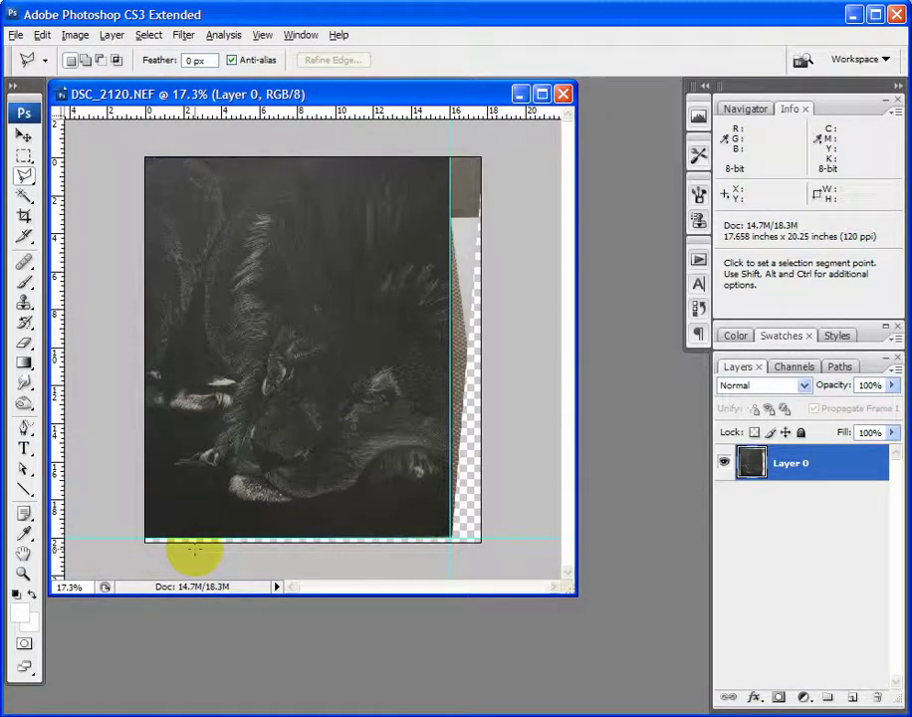
# Check the Snap To options and crop the image to the 16 by 20 inch area bounded by the guides
pyautogui.click(262, 35)
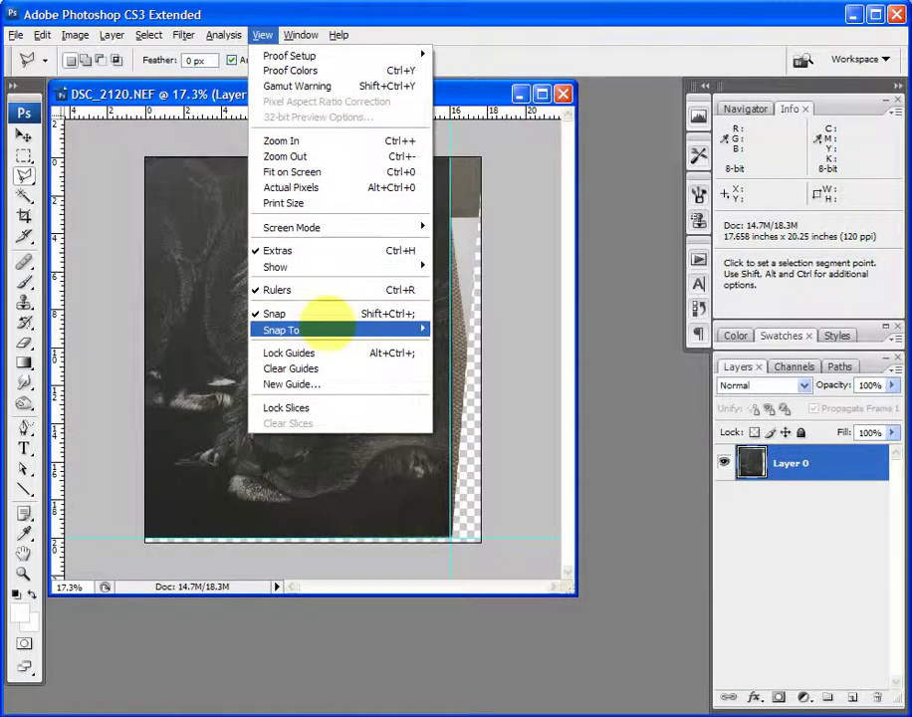
pyautogui.moveTo(332, 326)
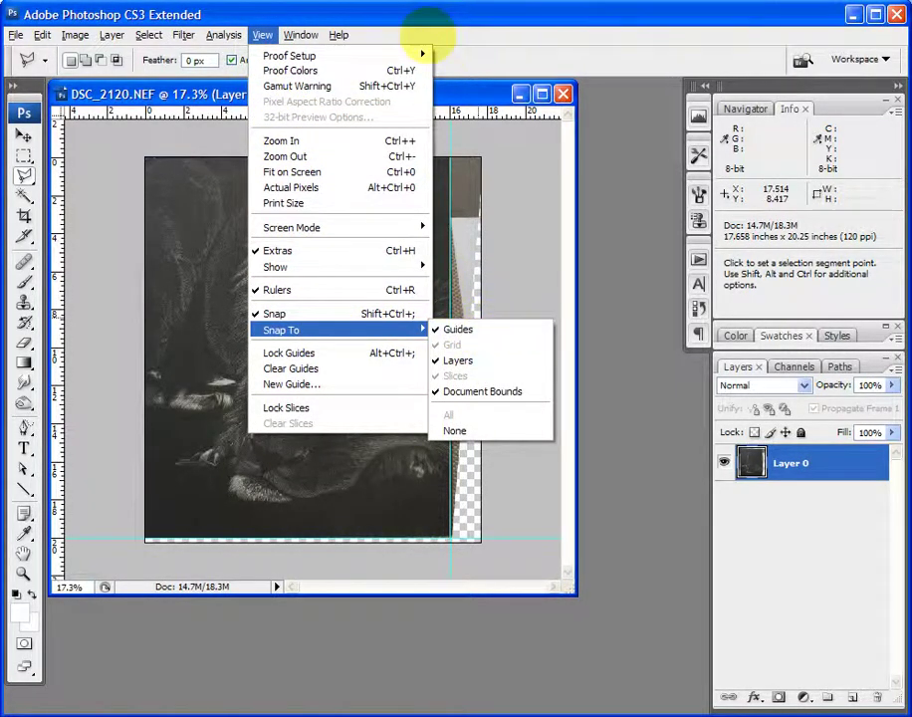
pyautogui.click(417, 25)
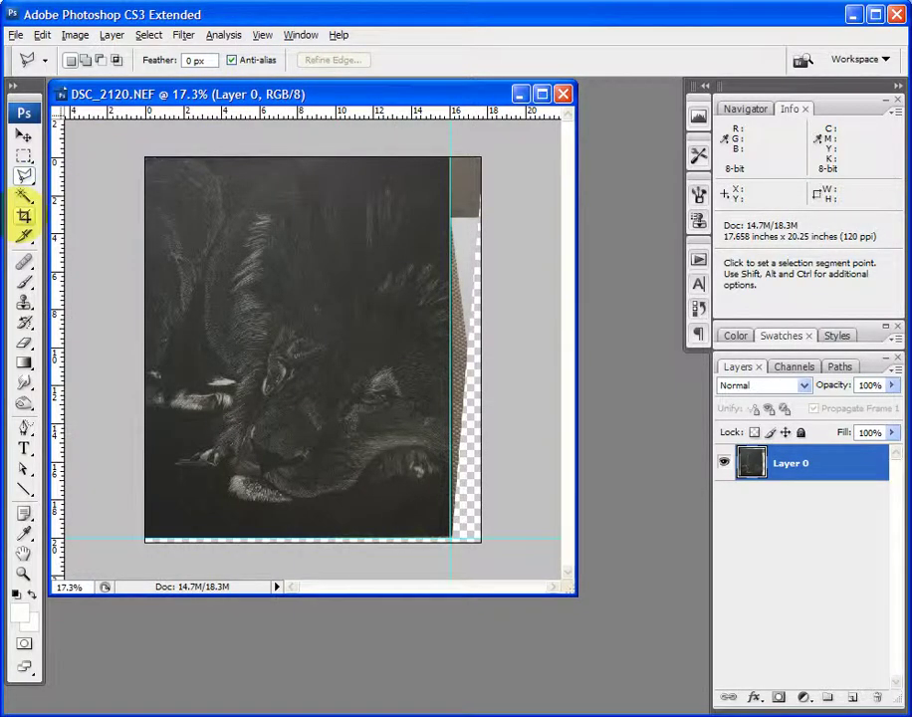
pyautogui.click(24, 216)
pyautogui.moveTo(146, 157); pyautogui.dragTo(449, 537)
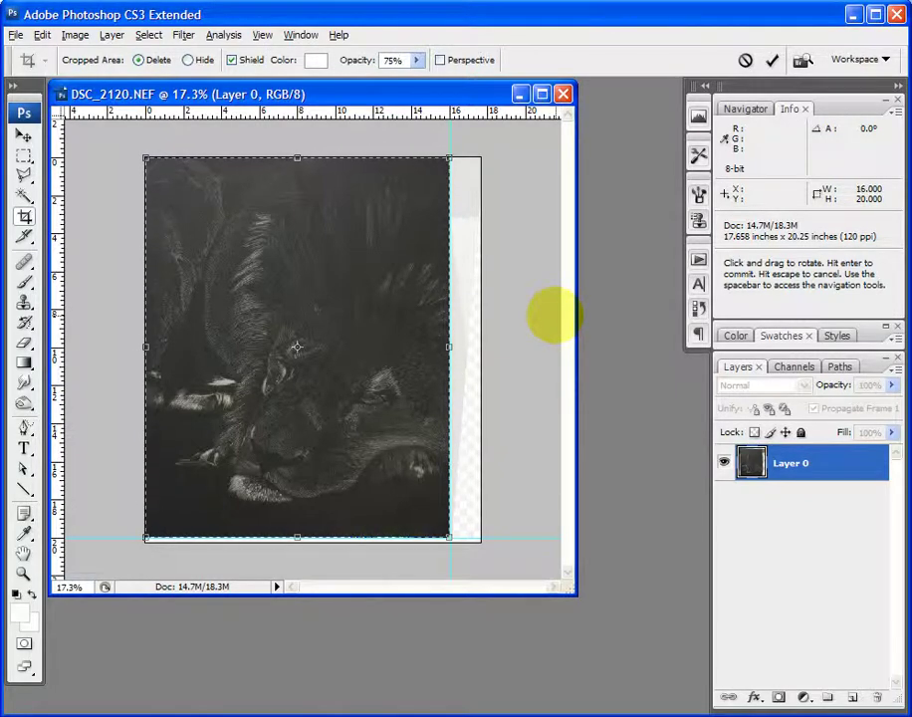
pyautogui.press('Return')
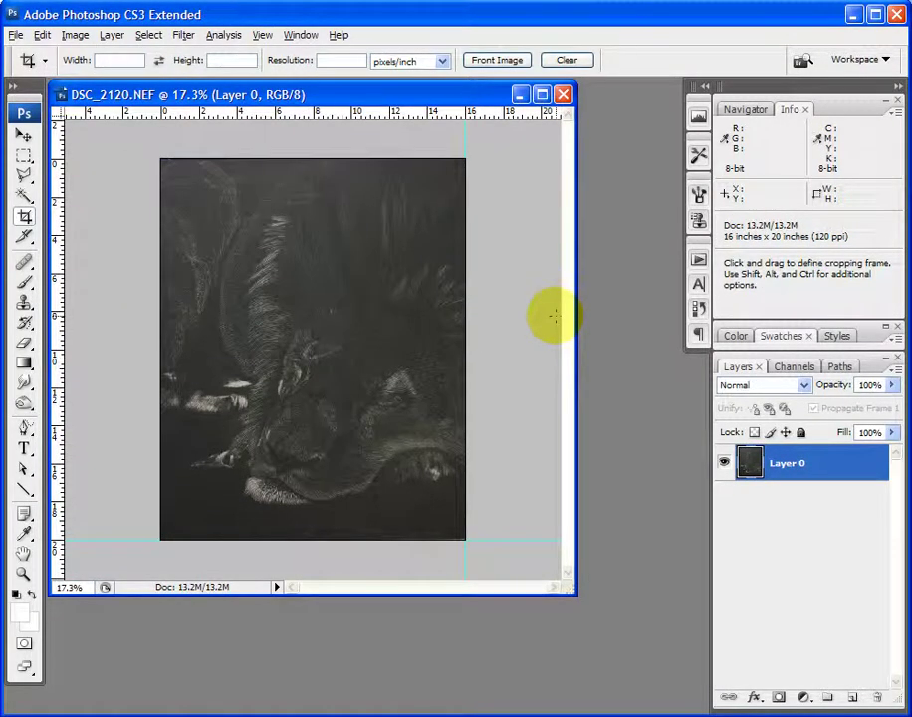
# Resample the image to a resolution of 100 pixels/inch using Bicubic with constrained proportions
pyautogui.hotkey('ctrl', '0')
pyautogui.hotkey('ctrl', '-')
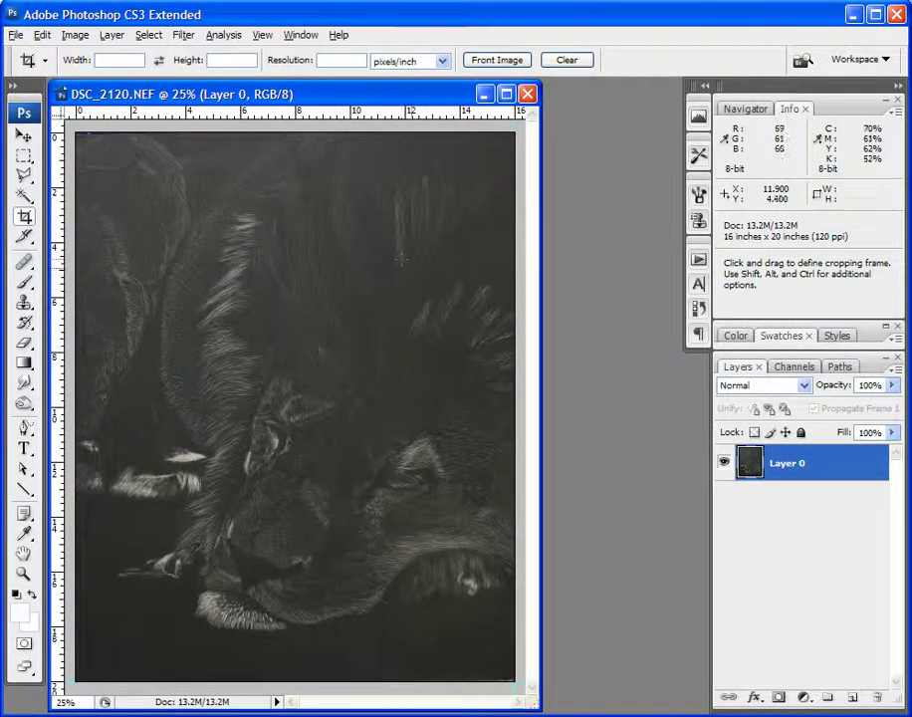
pyautogui.click(75, 36)
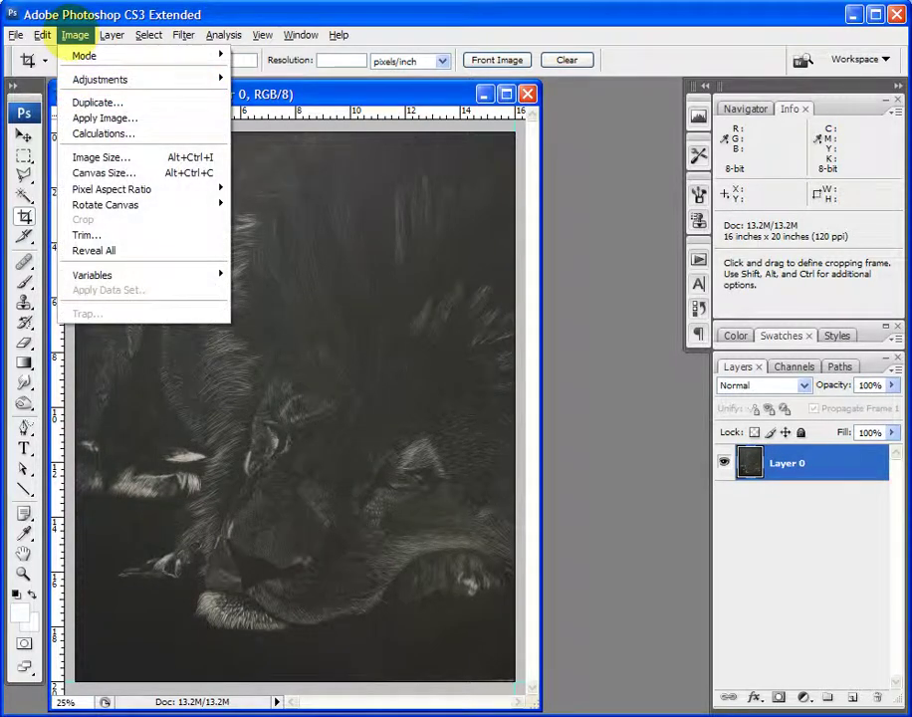
pyautogui.click(102, 155)
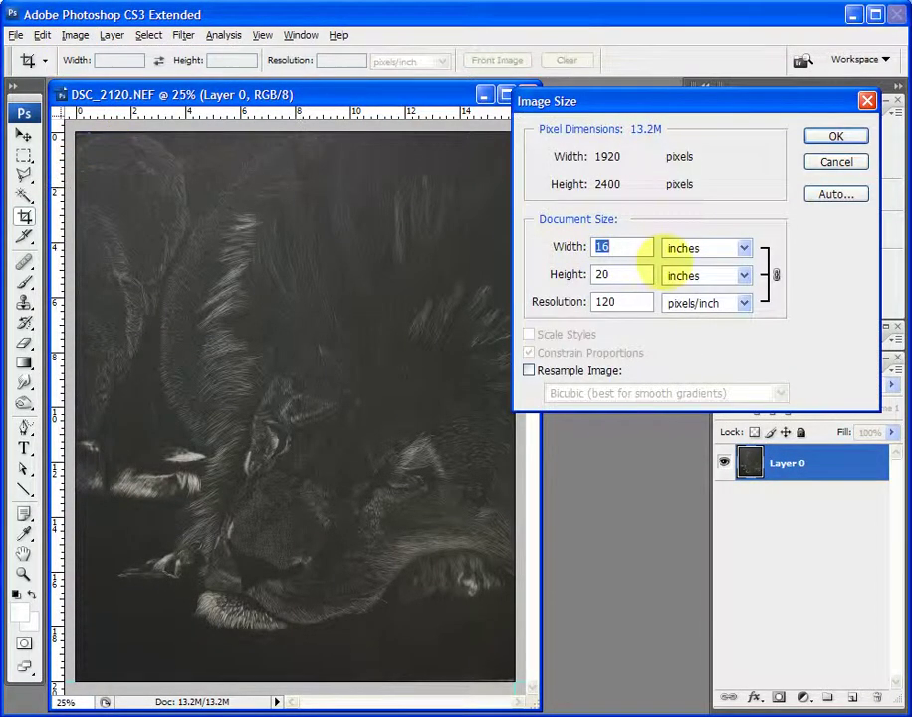
pyautogui.click(527, 372)
pyautogui.click(528, 370)
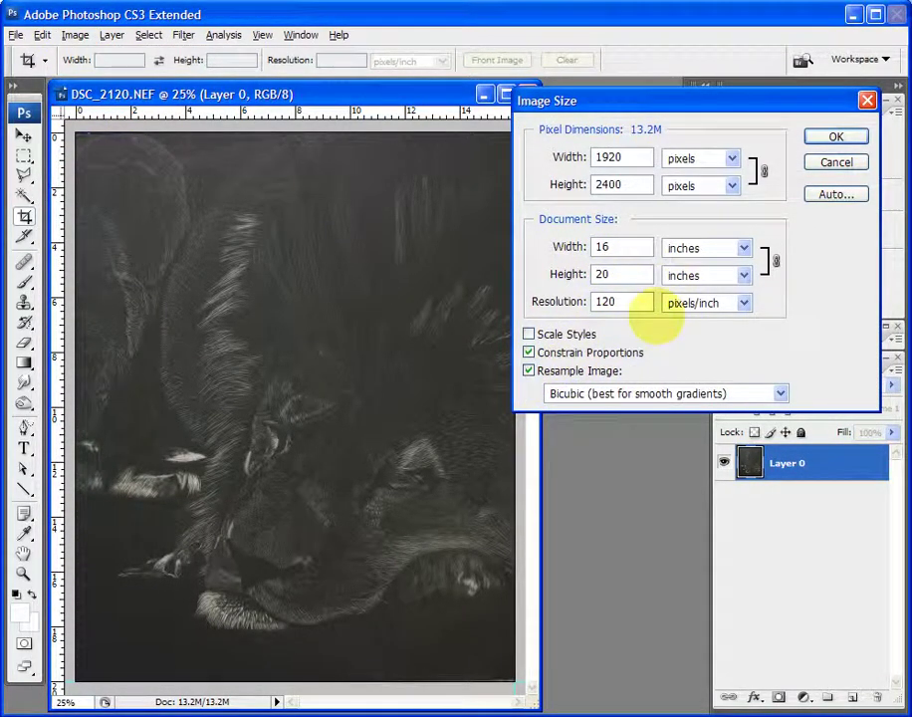
pyautogui.doubleClick(617, 301)
pyautogui.write('100')
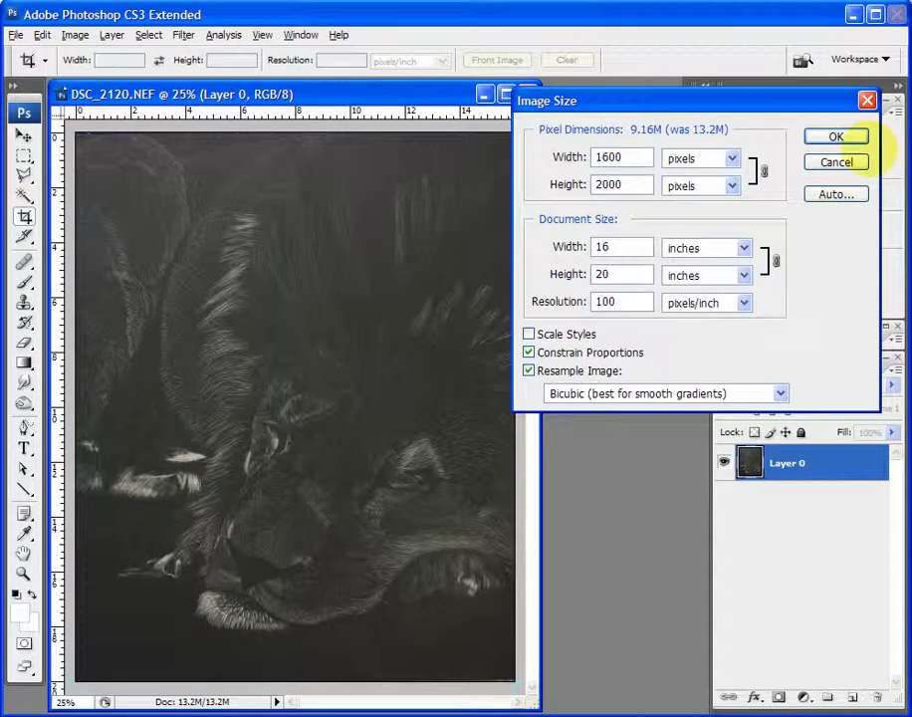
pyautogui.click(835, 137)
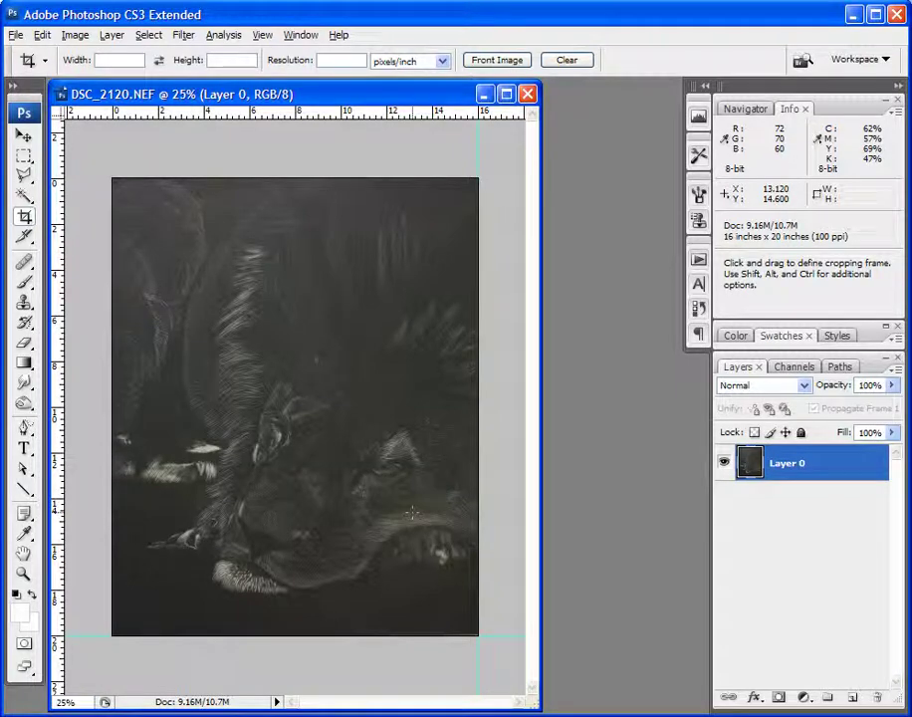
pyautogui.hotkey('ctrl', 'alt', 'shift')
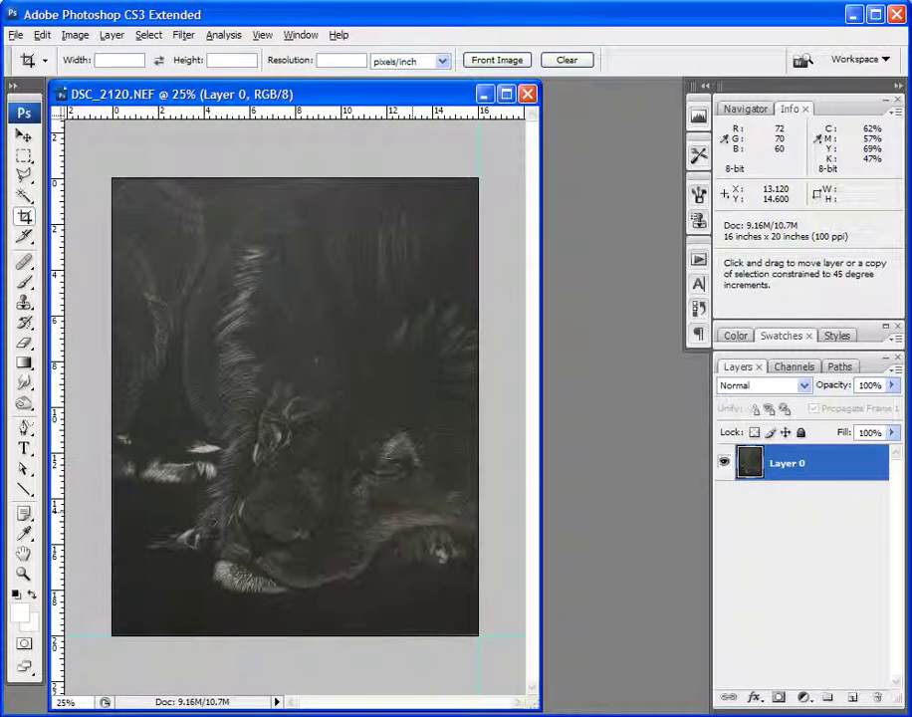